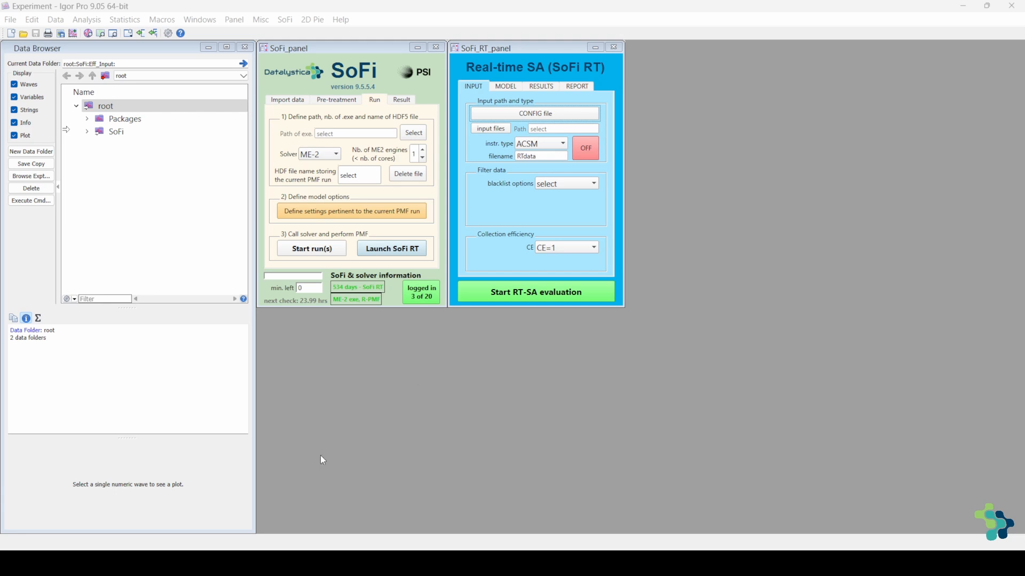
# Review the input files in the SoFi RT project's ACSM folder and the settings in RT_config_ACSM.txt
pyautogui.click(235, 530)
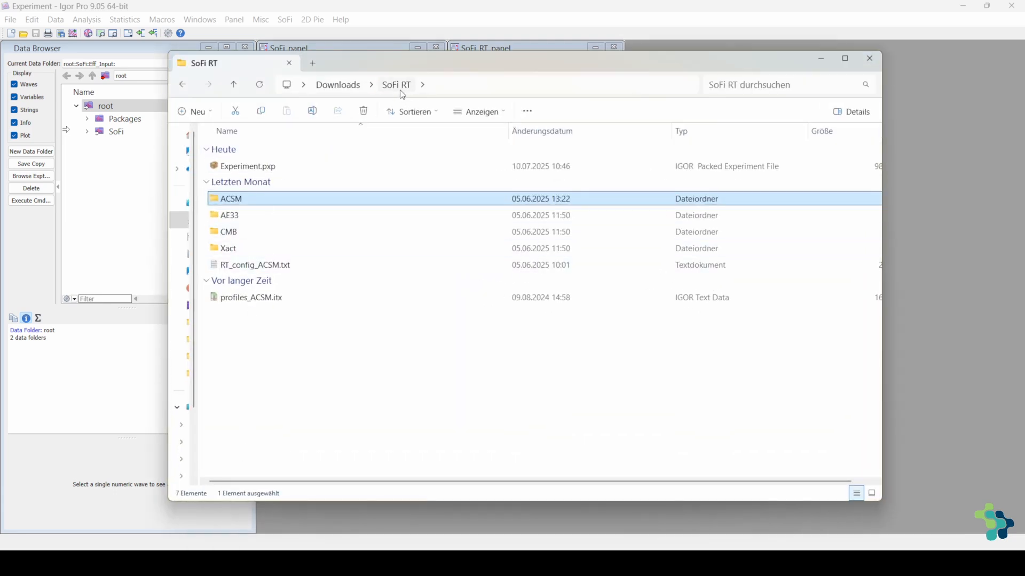
pyautogui.doubleClick(240, 204)
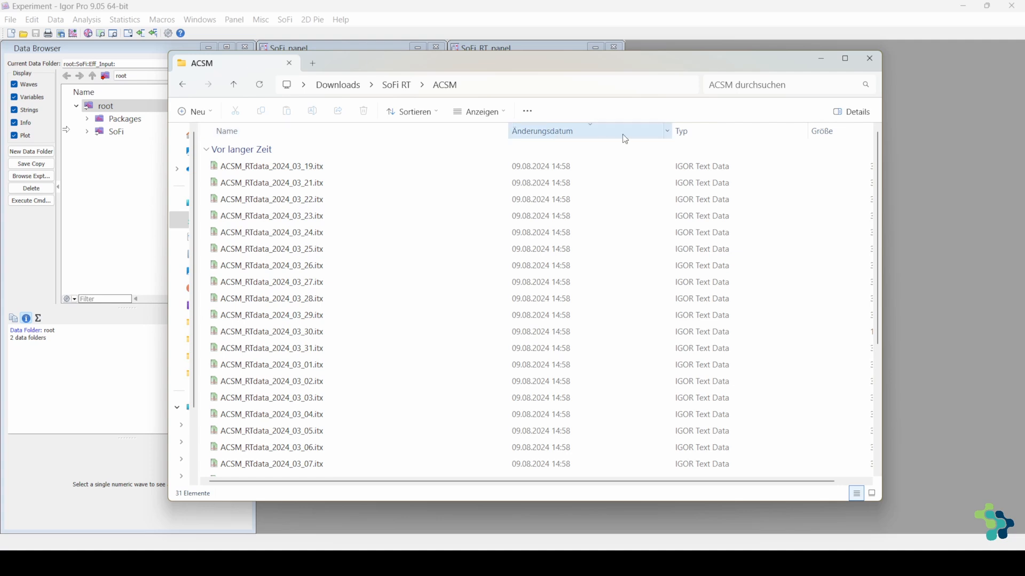
pyautogui.click(921, 135)
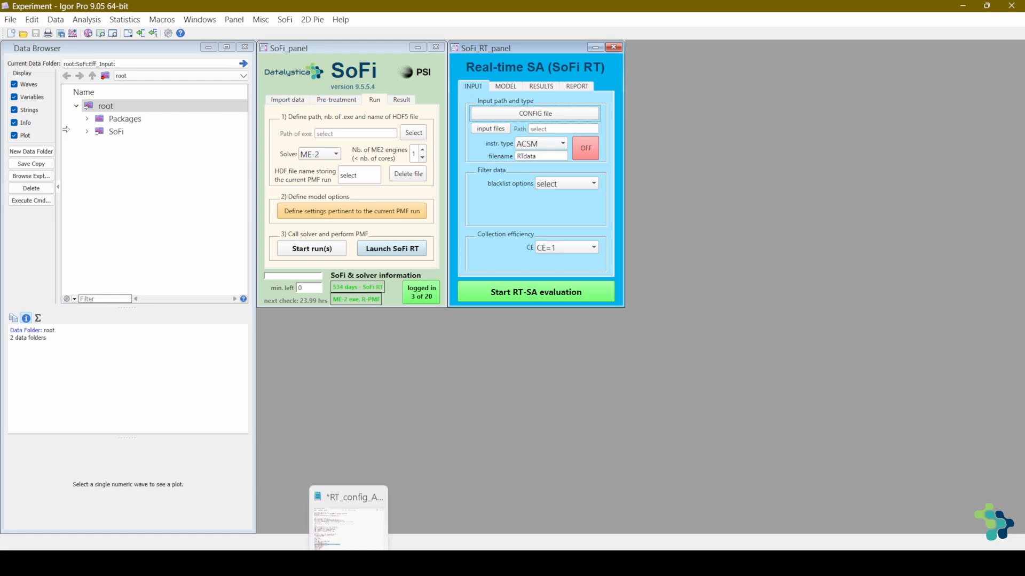
pyautogui.click(349, 564)
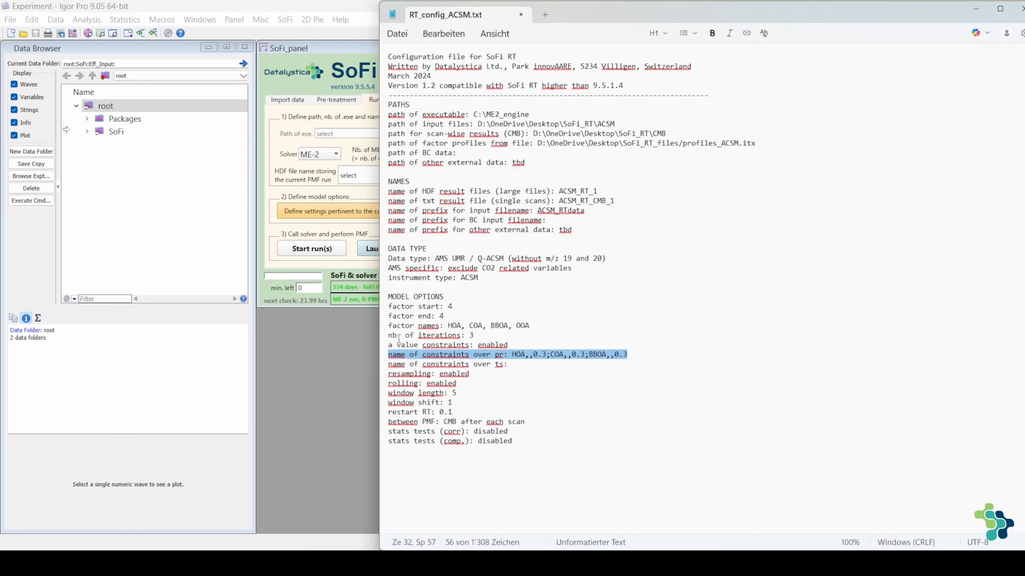
pyautogui.click(734, 196)
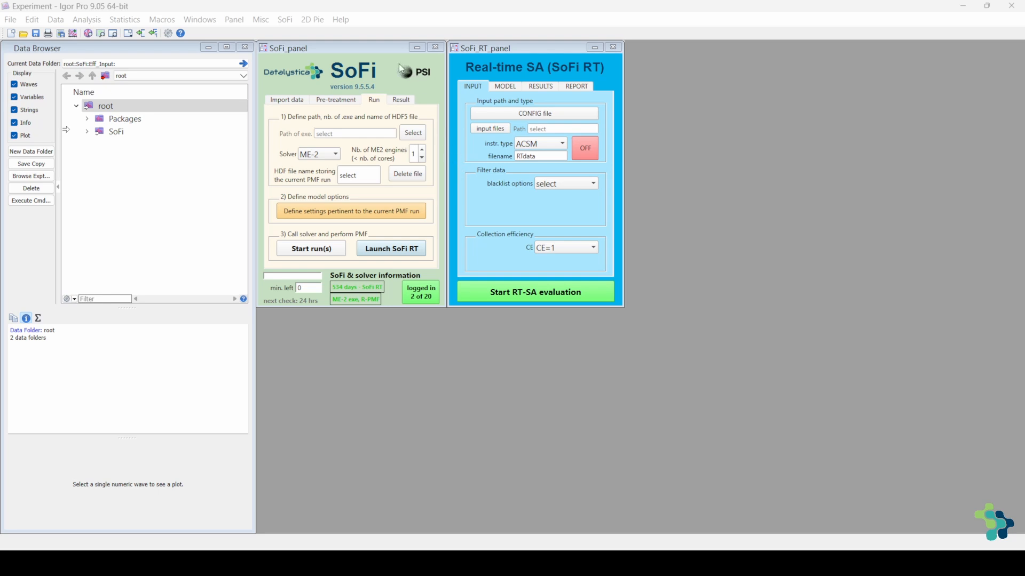
# Import ACSM_RTdata_2024_03_19.itx from the ACSM folder as PMF input, using the .itx data type
pyautogui.click(287, 100)
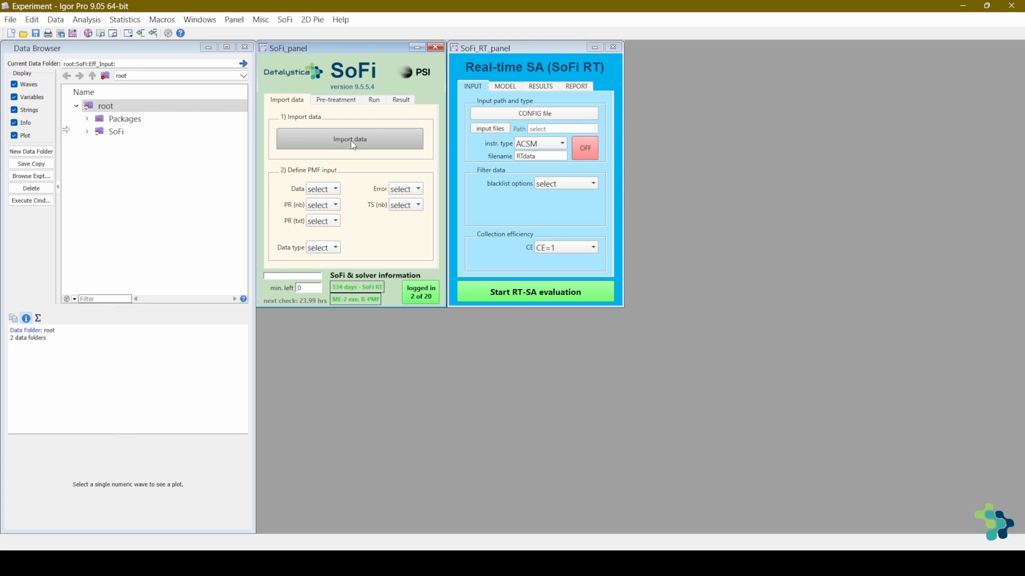
pyautogui.click(351, 141)
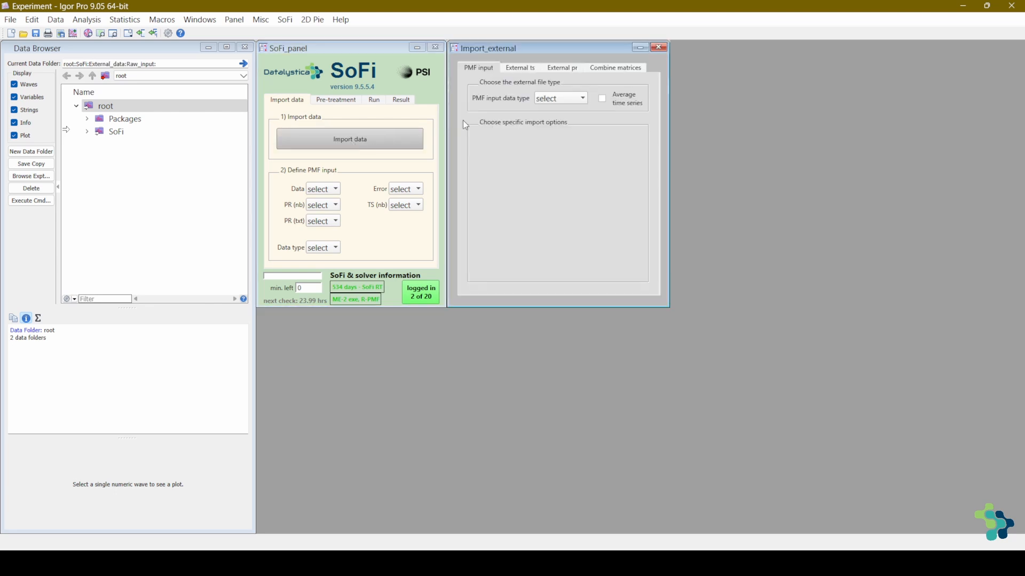
pyautogui.click(580, 102)
pyautogui.click(569, 123)
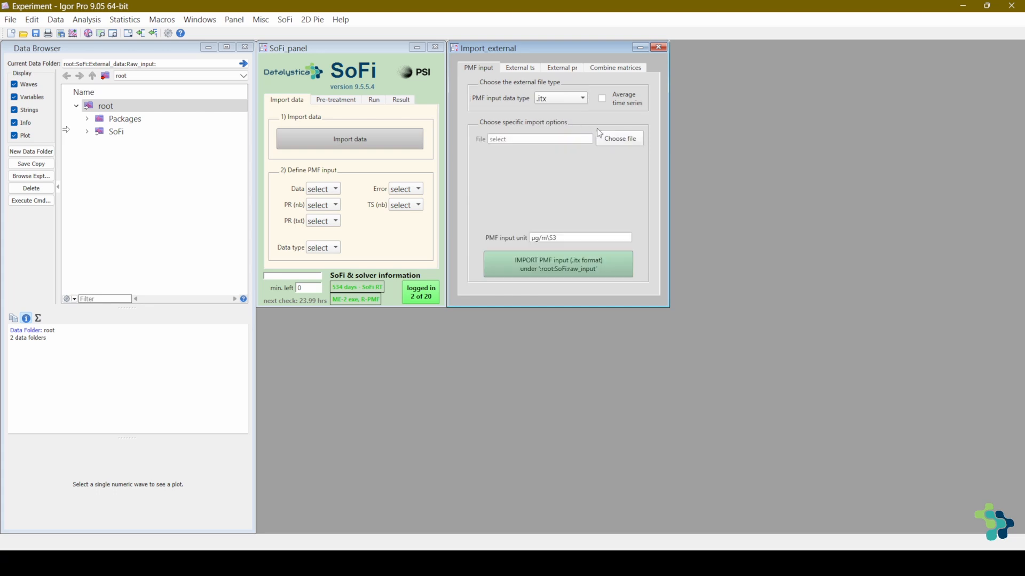
pyautogui.click(624, 138)
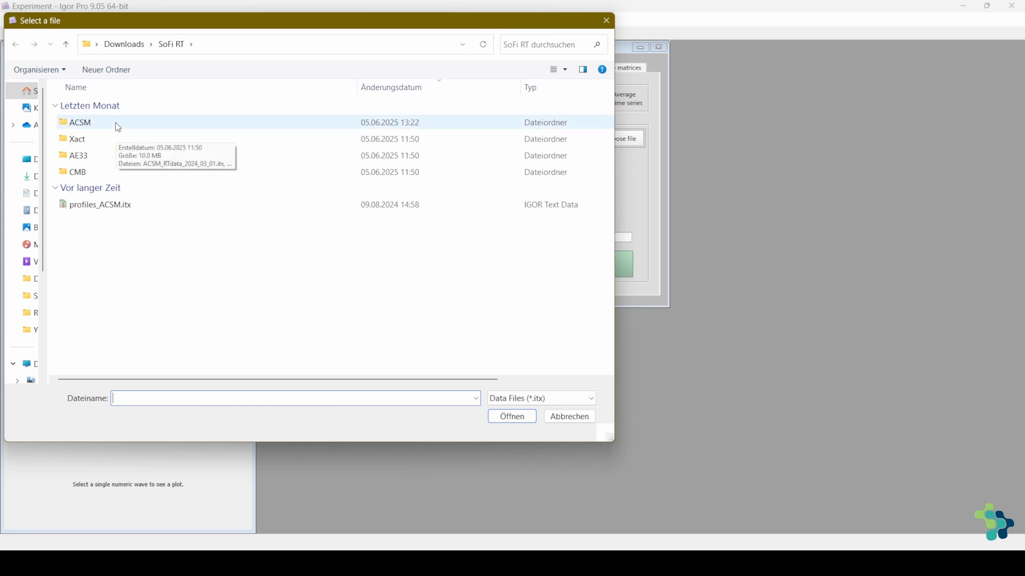
pyautogui.doubleClick(66, 128)
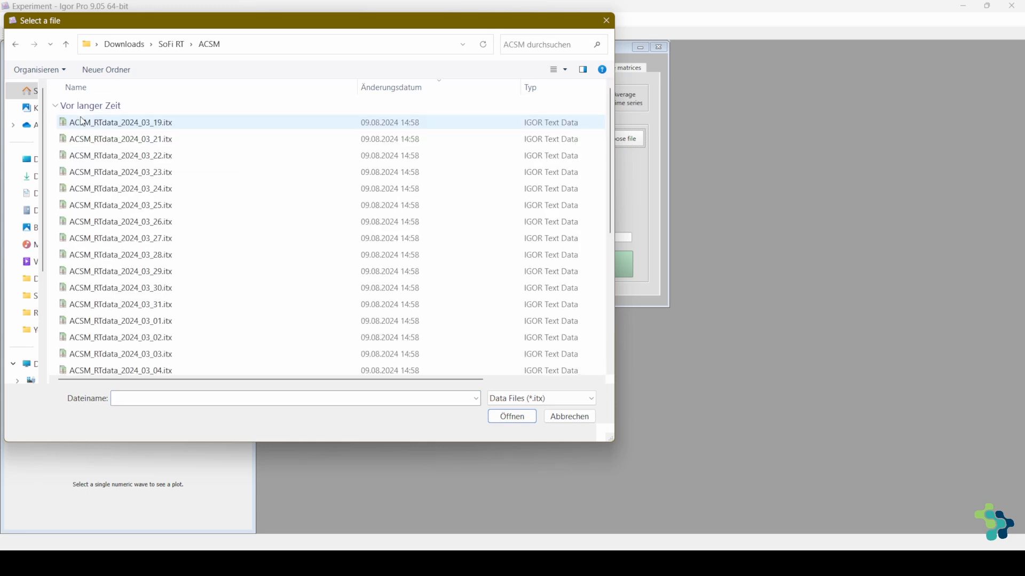
pyautogui.click(101, 128)
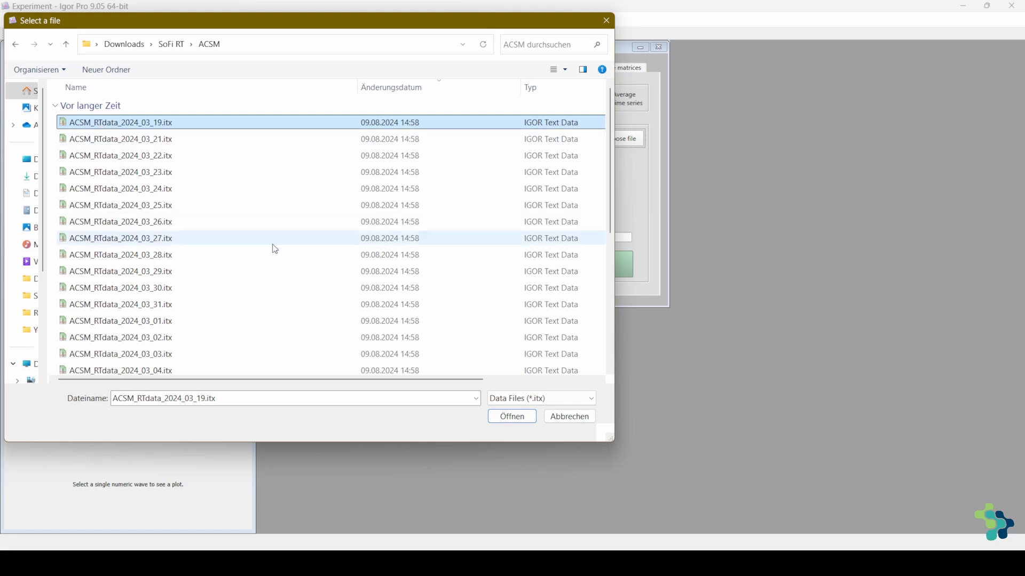
pyautogui.press('Return')
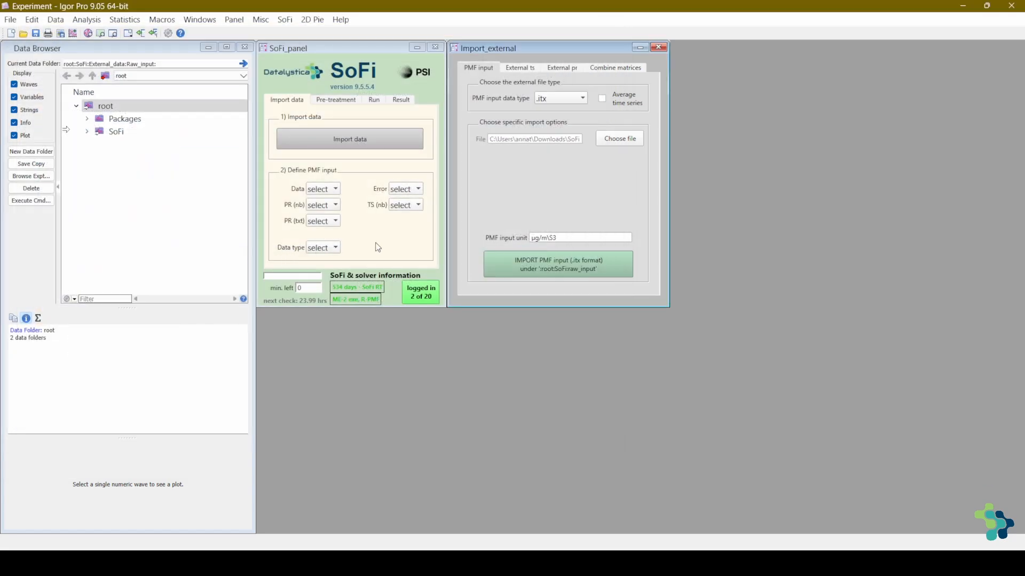
pyautogui.click(523, 263)
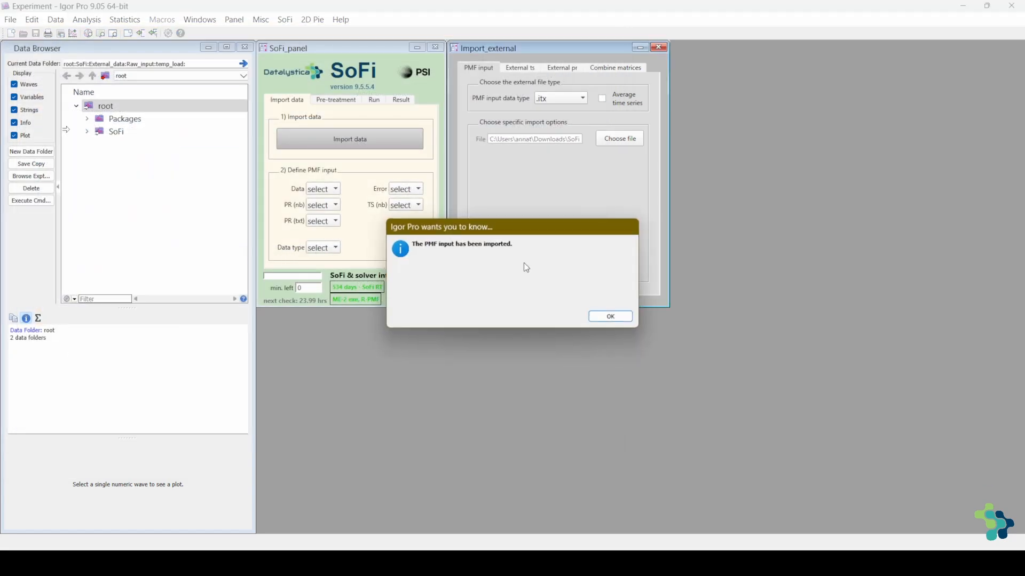
pyautogui.press('Return')
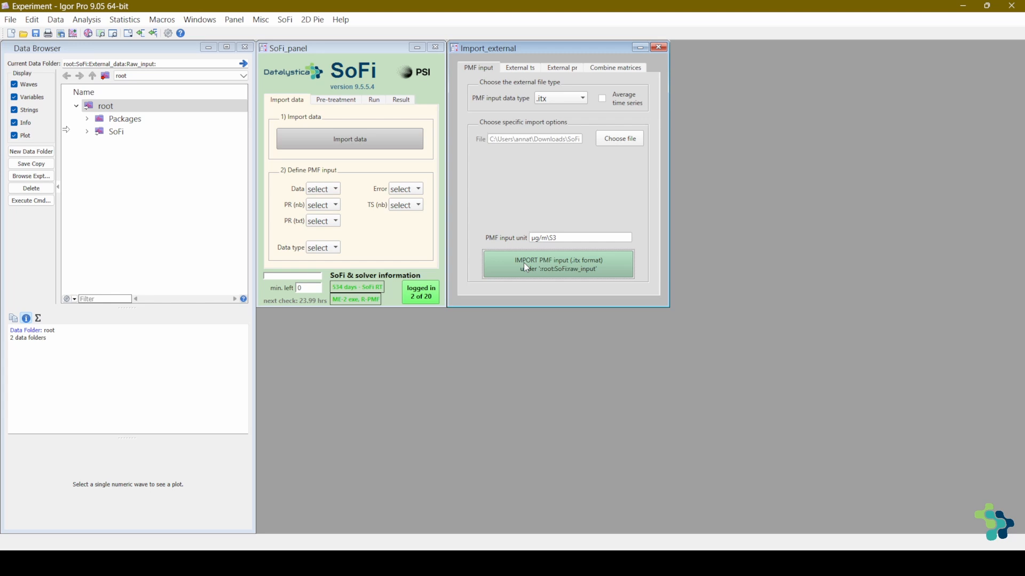
pyautogui.click(402, 151)
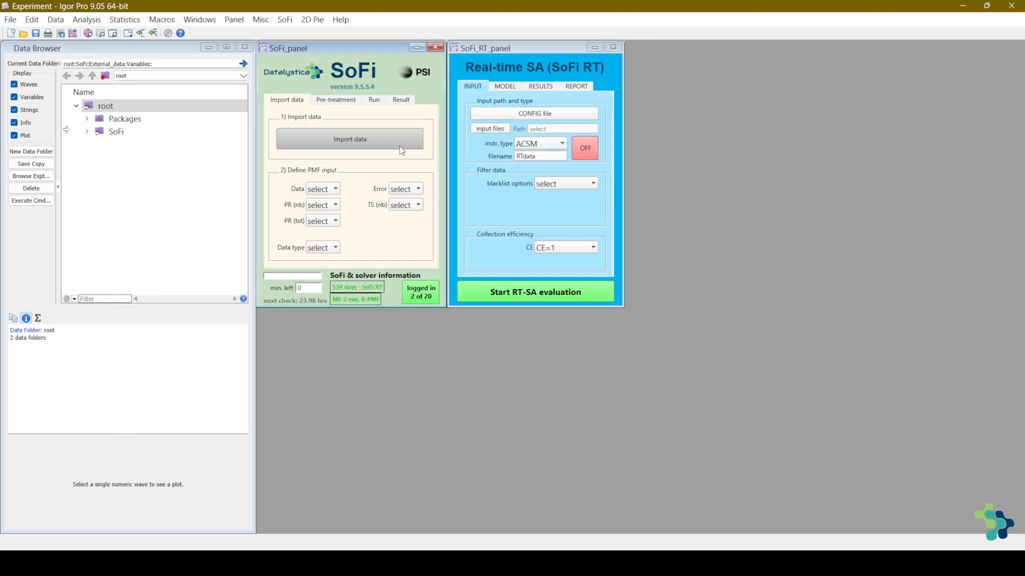
# Define the PMF input matrices with Org_Specs as the data and Orgspecs_err as the error
pyautogui.click(335, 191)
pyautogui.click(336, 214)
pyautogui.click(405, 192)
pyautogui.click(417, 228)
# Assign amus to PR (nb), its newly generated text wave amus_txt to PR (txt), and acsm_utc_time to TS (nb)
pyautogui.click(337, 205)
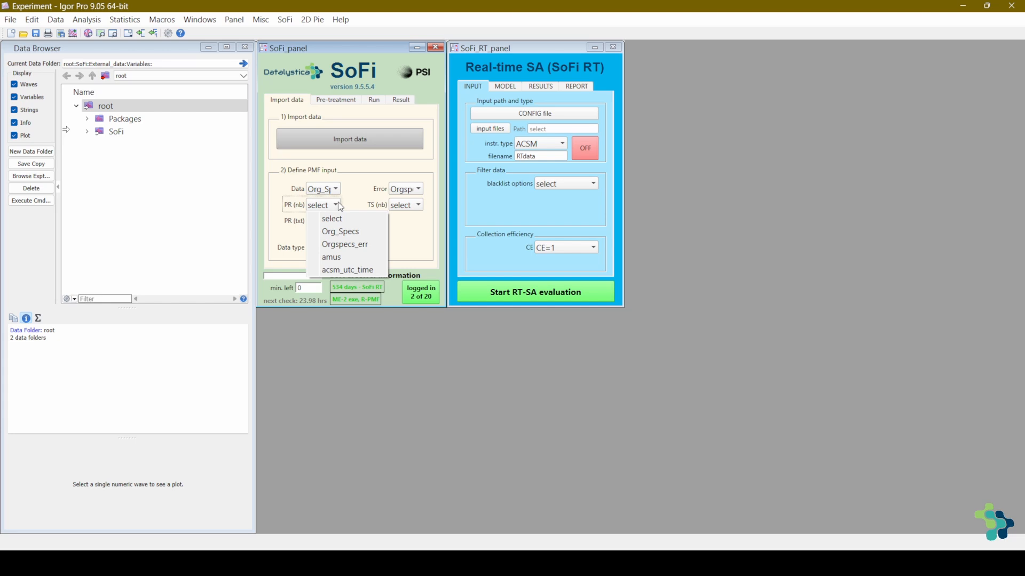
pyautogui.click(344, 257)
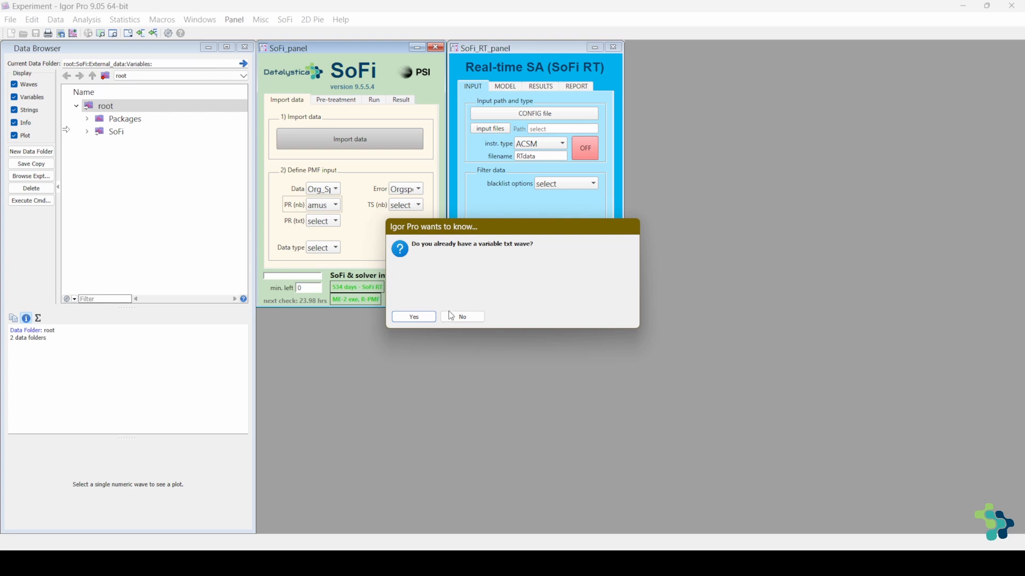
pyautogui.click(462, 317)
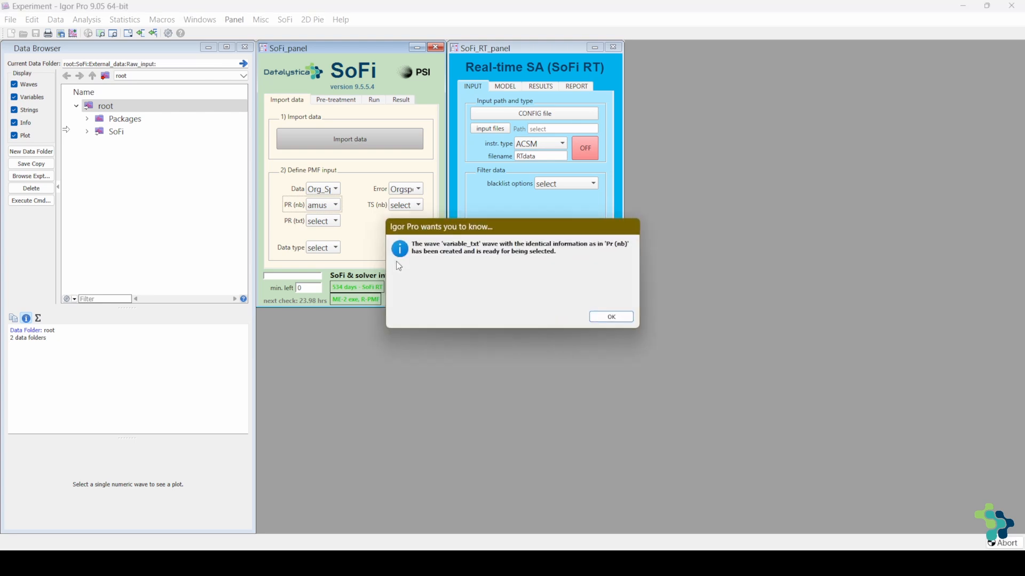
pyautogui.press('Return')
pyautogui.click(331, 221)
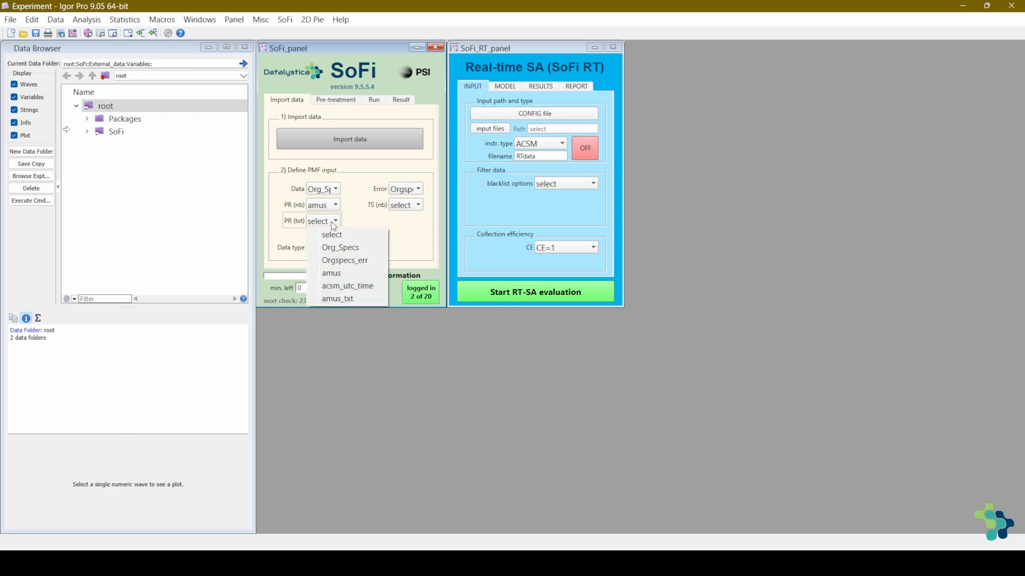
pyautogui.click(351, 299)
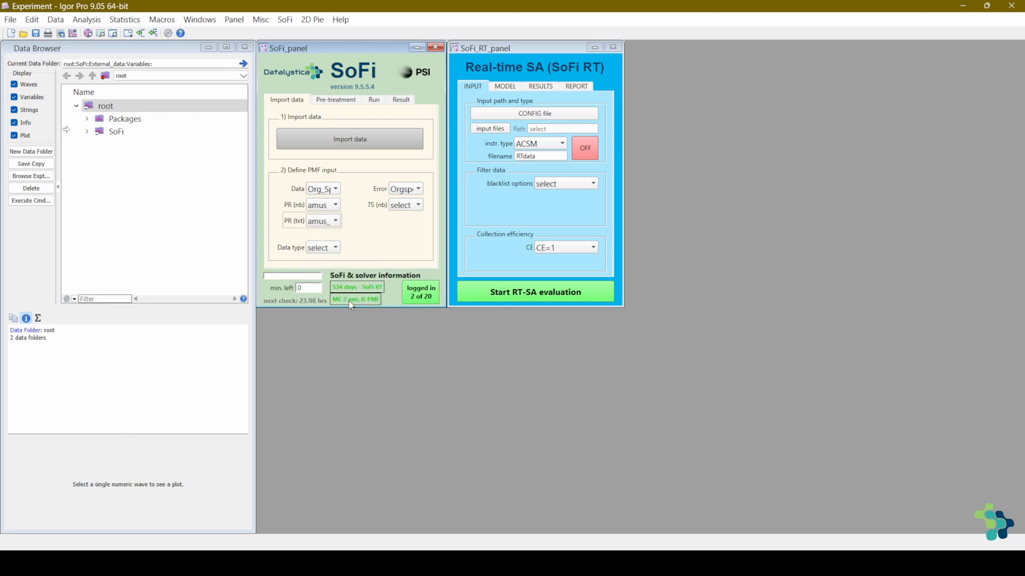
pyautogui.click(404, 206)
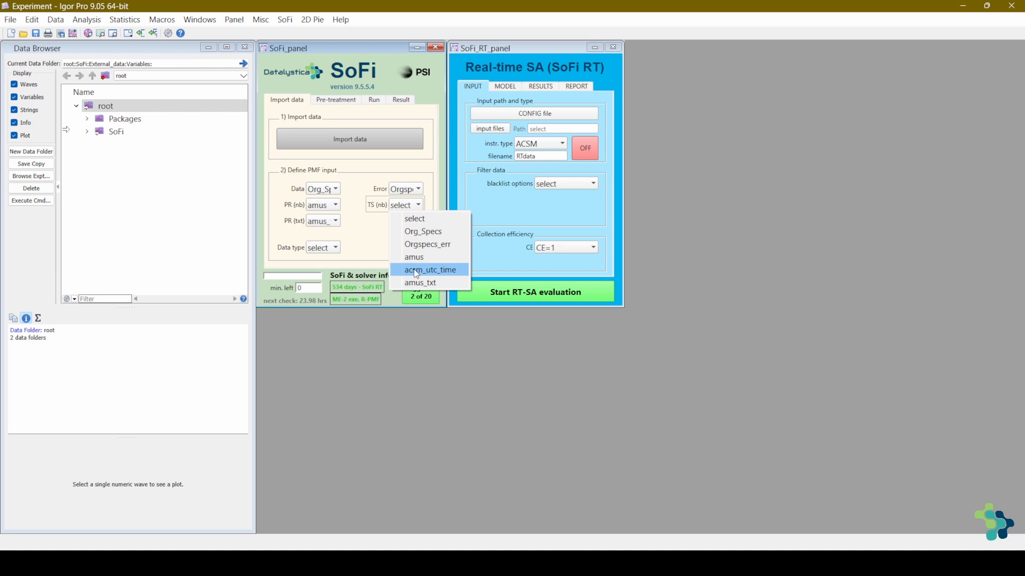
pyautogui.click(417, 270)
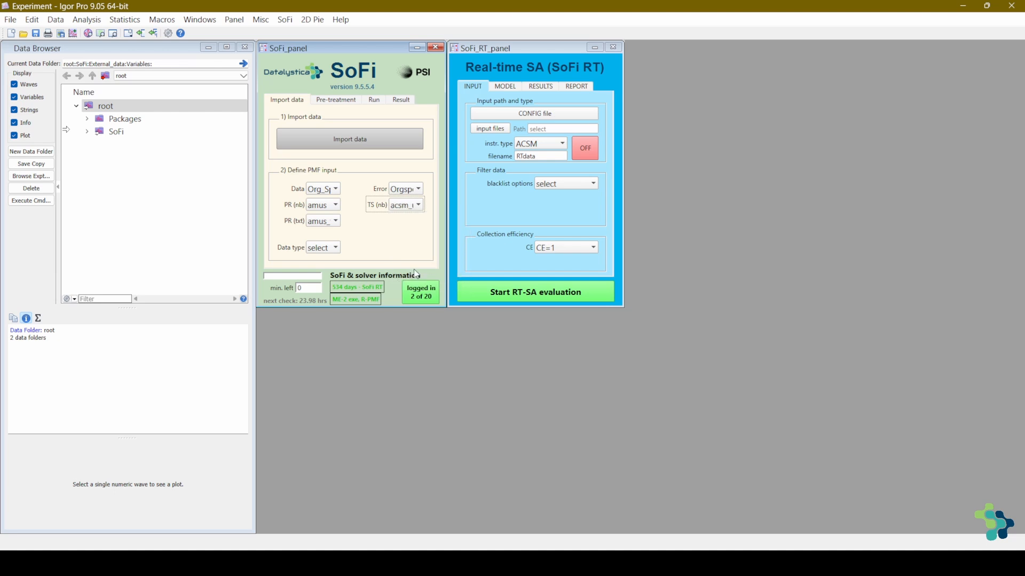
# Set the data type to AMS UMR / Q-ACSM (without m/z 19 and 20) and exclude CO2 related variables
pyautogui.click(321, 248)
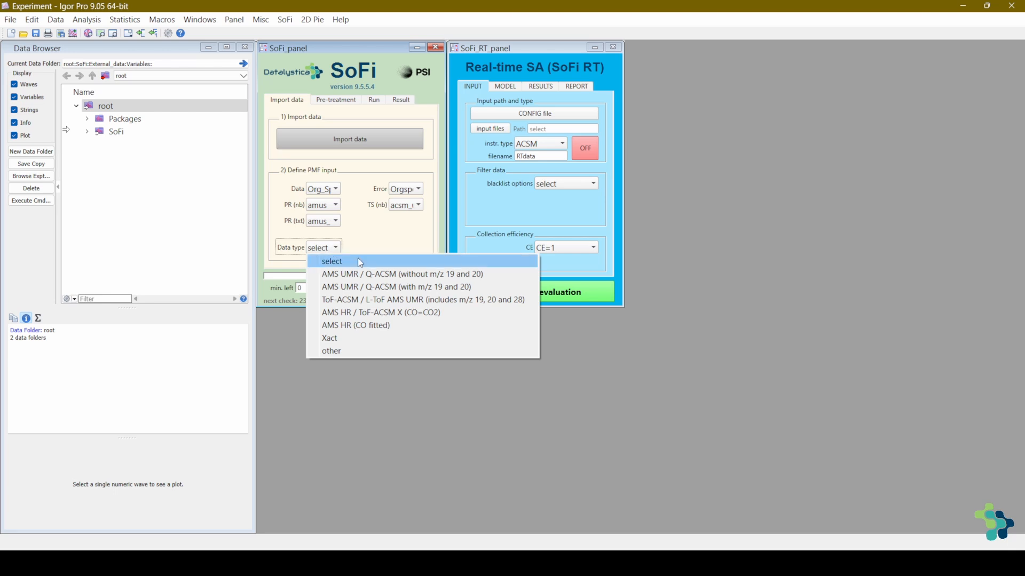
pyautogui.click(467, 275)
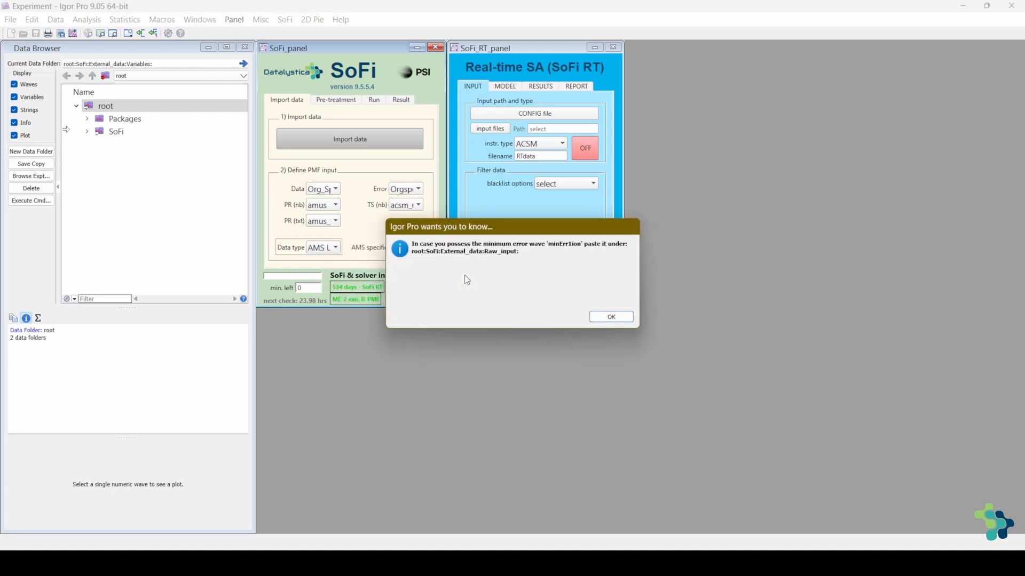
pyautogui.press('Return')
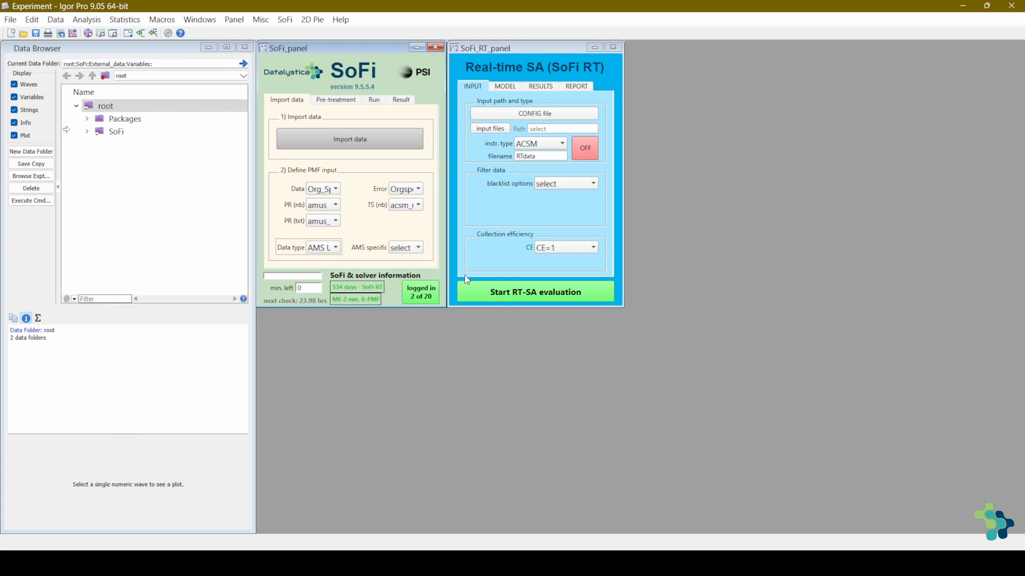
pyautogui.click(415, 251)
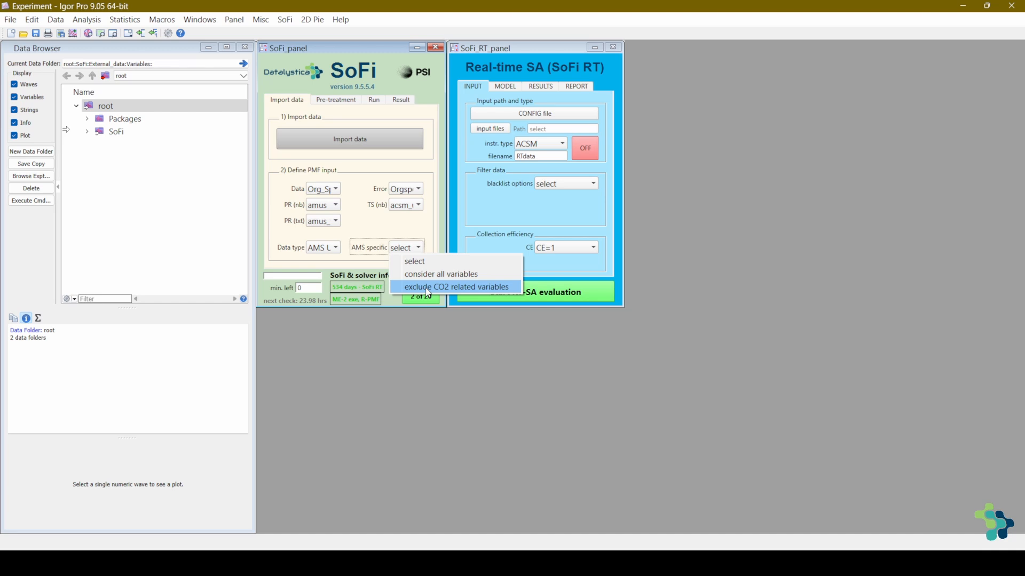
pyautogui.click(428, 289)
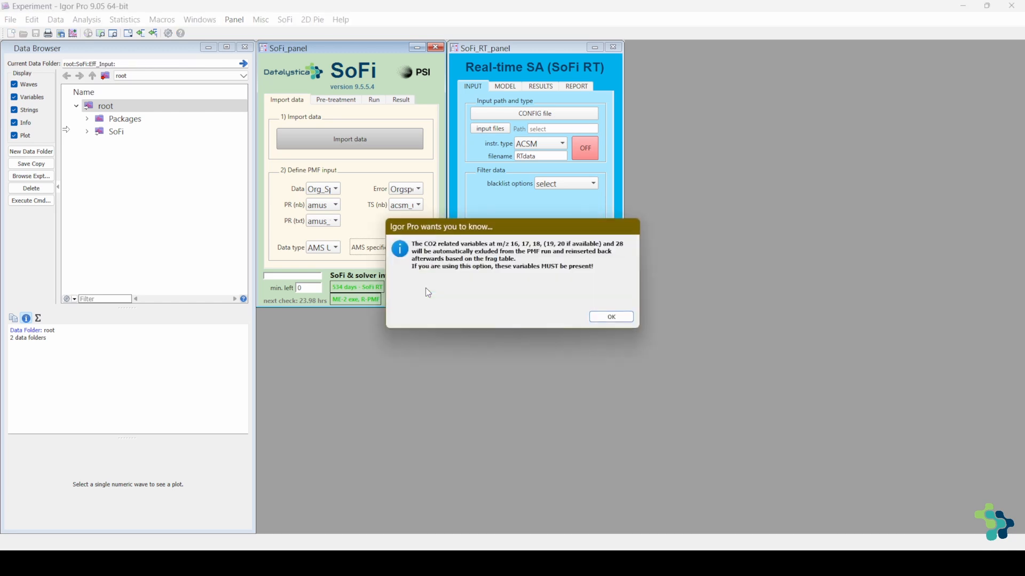
pyautogui.press('Return')
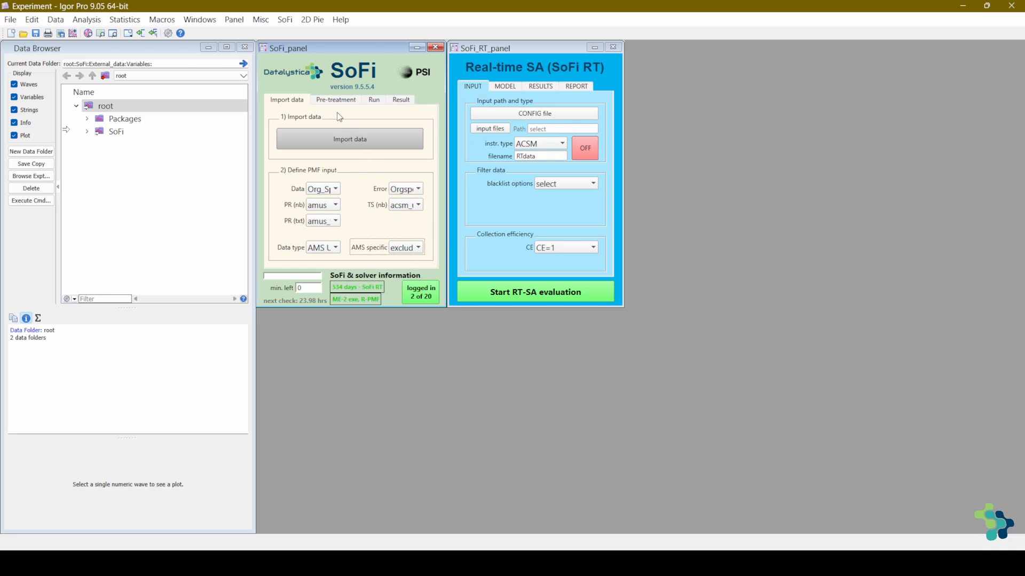
# Initialize the PMF input and check it for missing data in the pre-treatment stage
pyautogui.click(334, 100)
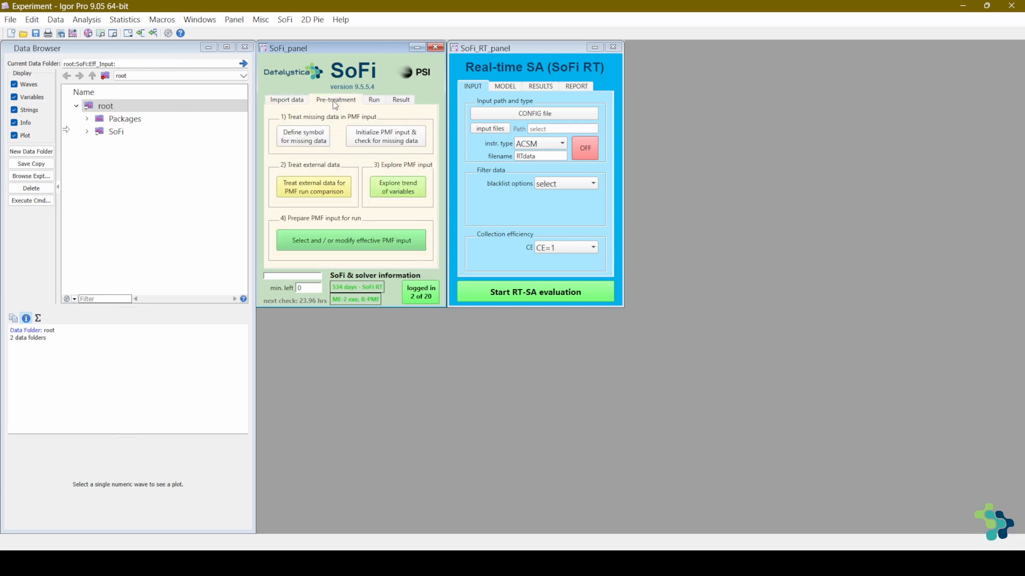
pyautogui.click(361, 137)
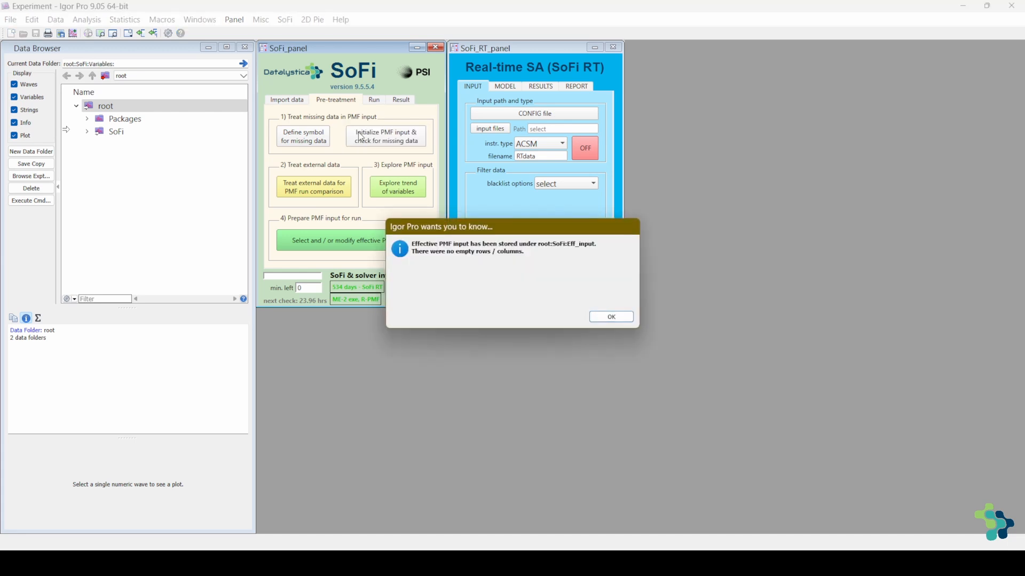
pyautogui.press('Return')
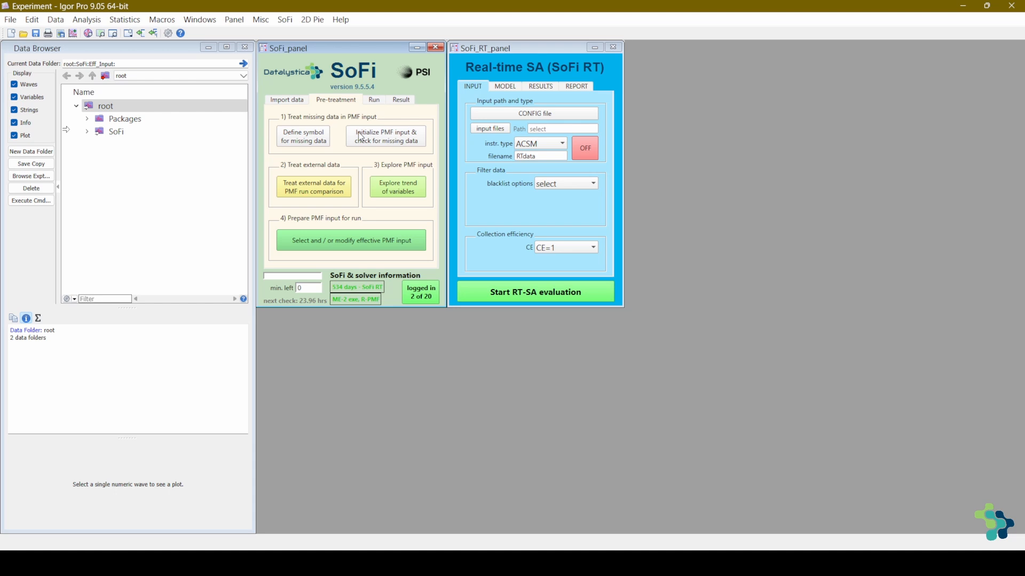
# Open the external data treatment for PMF run comparison and set the profiles' x-axis to come from the database
pyautogui.click(334, 197)
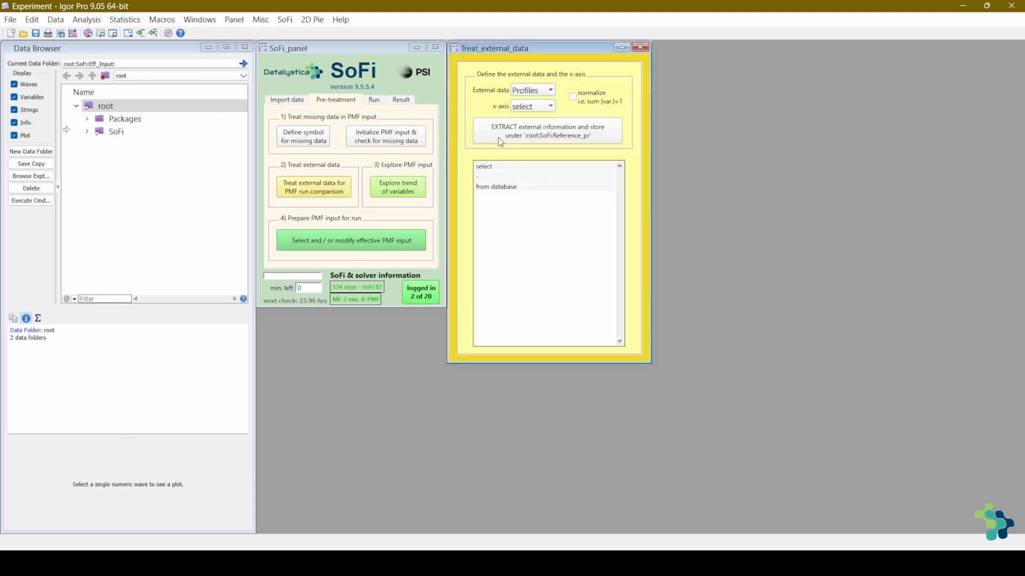
pyautogui.click(537, 110)
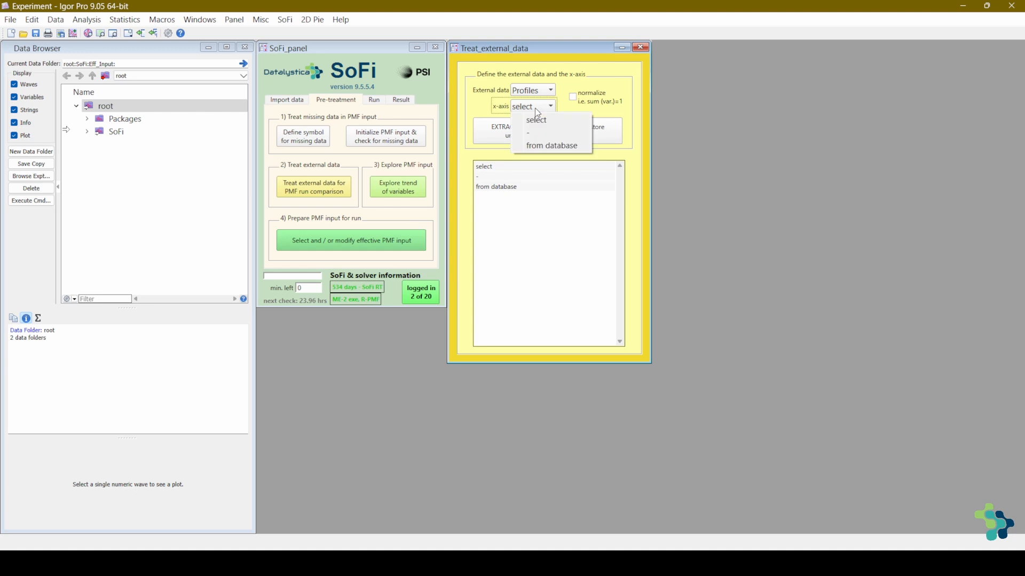
pyautogui.click(540, 143)
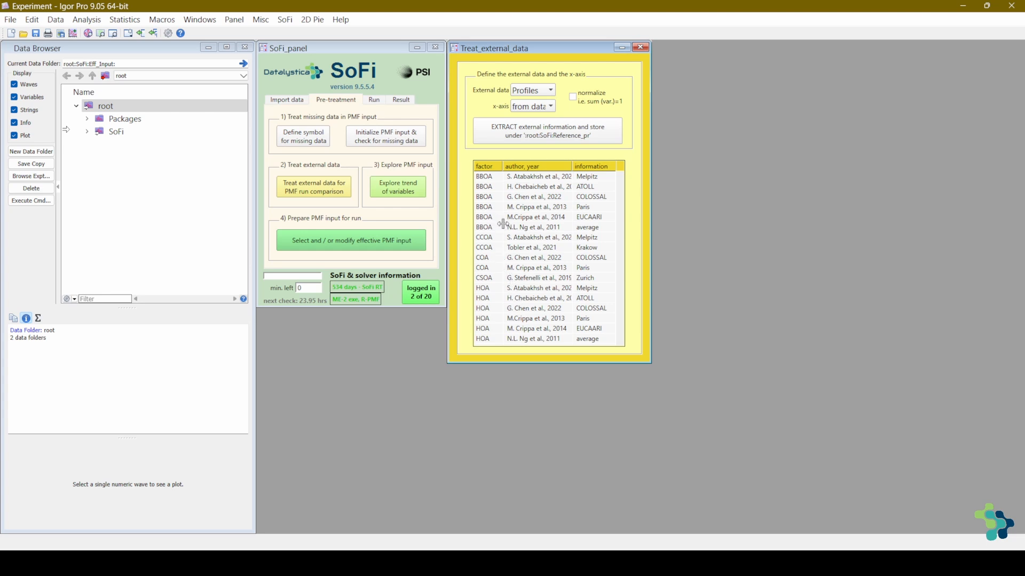
# Extract the 2013 Paris HOA and COA profiles and the 2011 average BBOA profile as normalized reference profiles
pyautogui.click(522, 319)
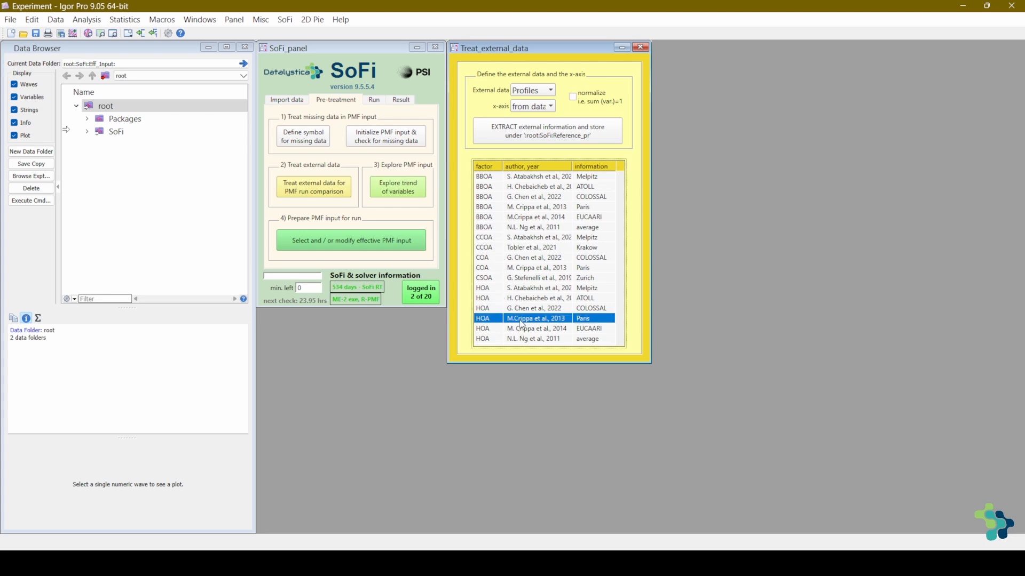
pyautogui.keyDown('ctrl'); pyautogui.click(522, 267); pyautogui.keyUp('ctrl')
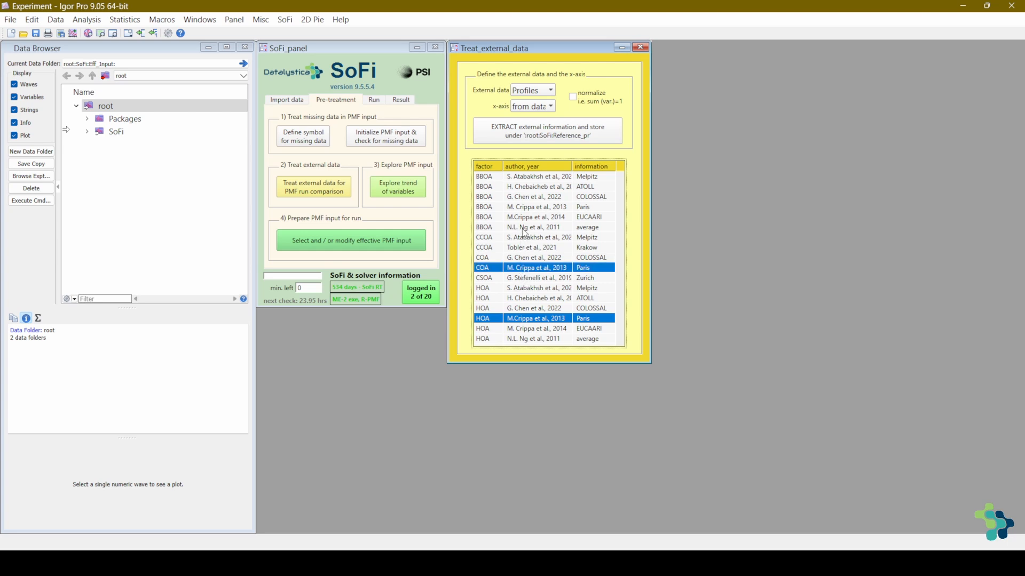
pyautogui.keyDown('ctrl'); pyautogui.click(524, 228); pyautogui.keyUp('ctrl')
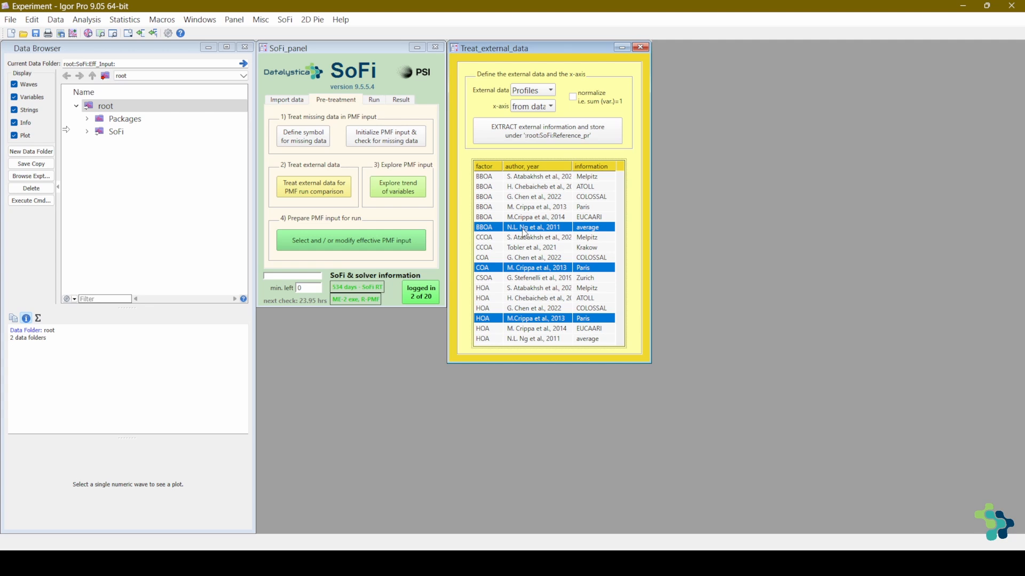
pyautogui.click(572, 96)
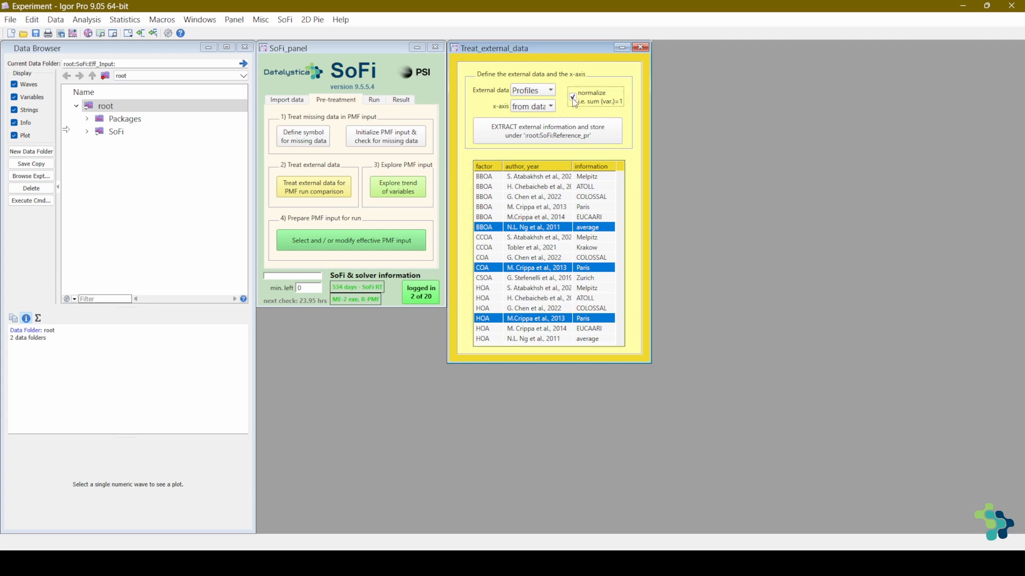
pyautogui.click(561, 131)
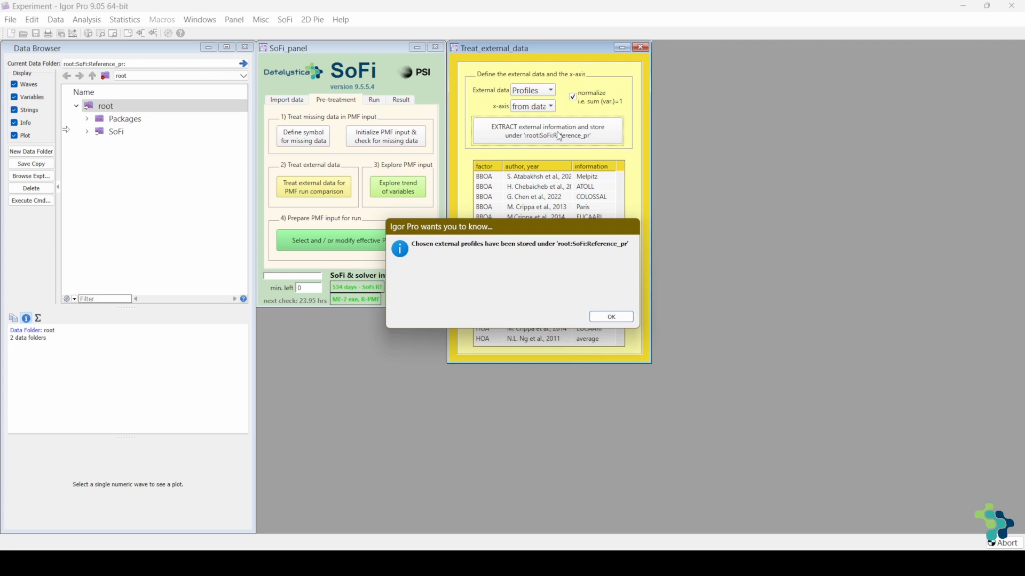
pyautogui.press('Return')
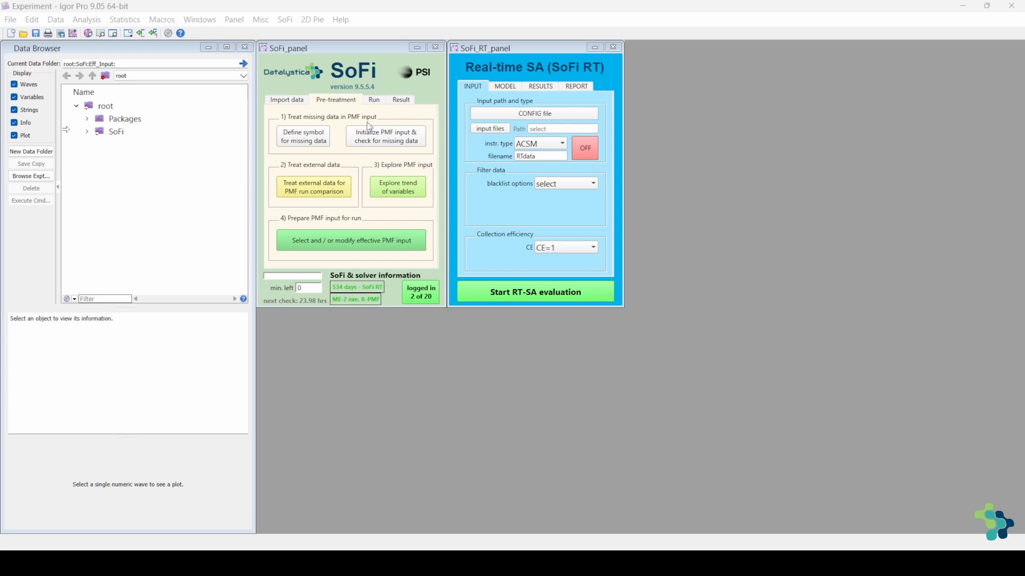
# Set the solver executable path for the run to the folder C:\ME2_engine
pyautogui.click(372, 104)
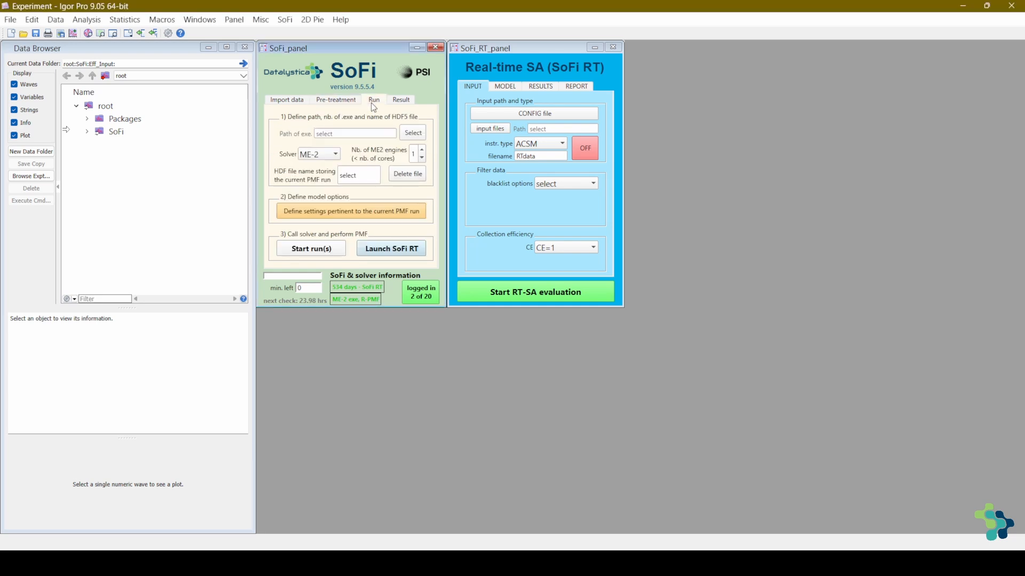
pyautogui.click(413, 134)
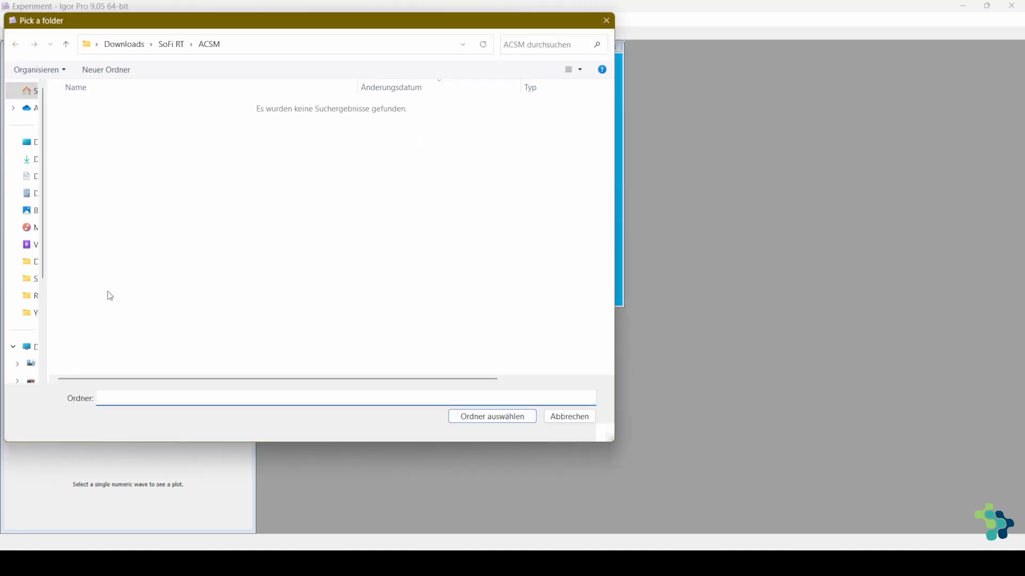
pyautogui.click(32, 363)
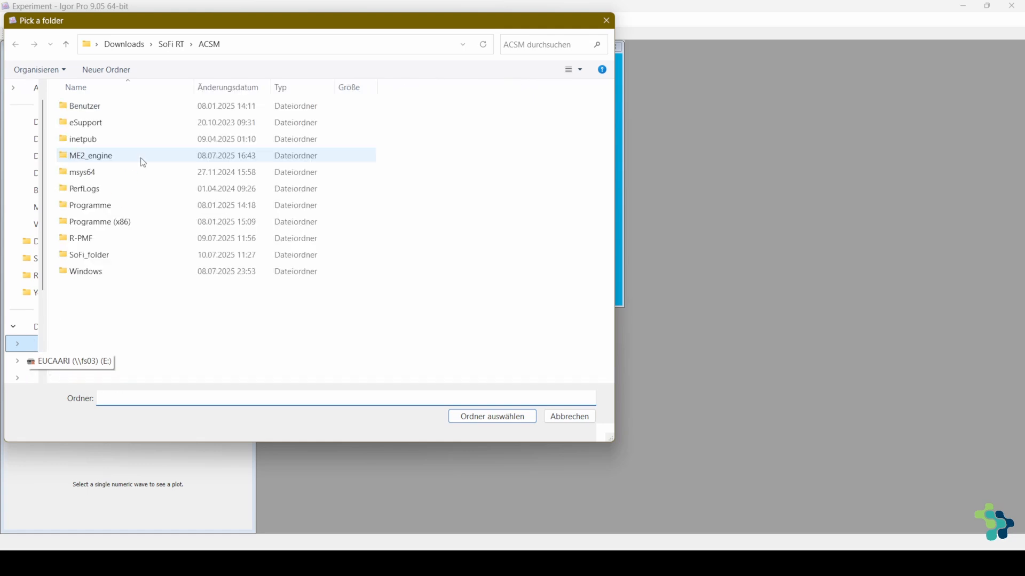
pyautogui.click(106, 159)
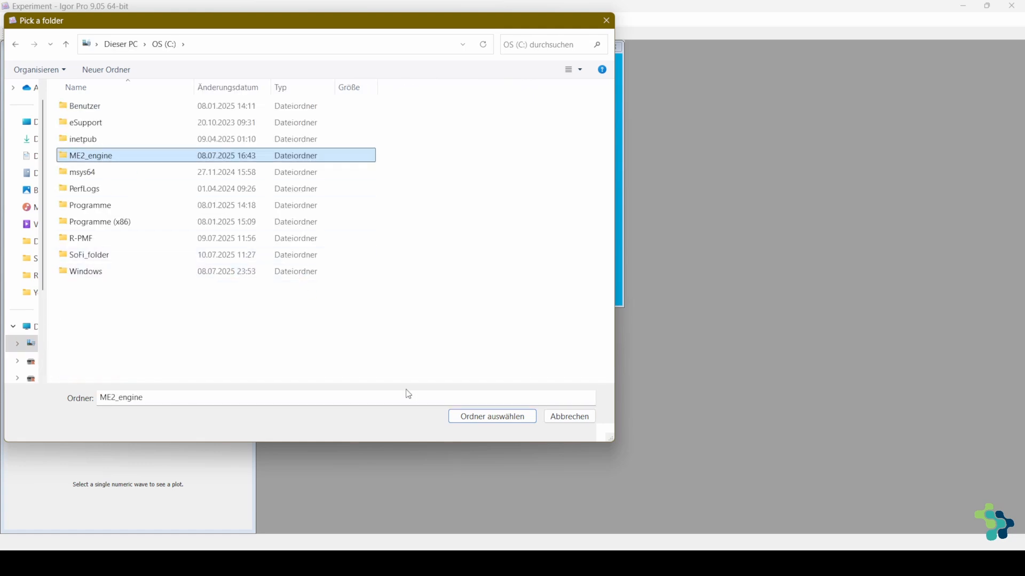
pyautogui.click(454, 417)
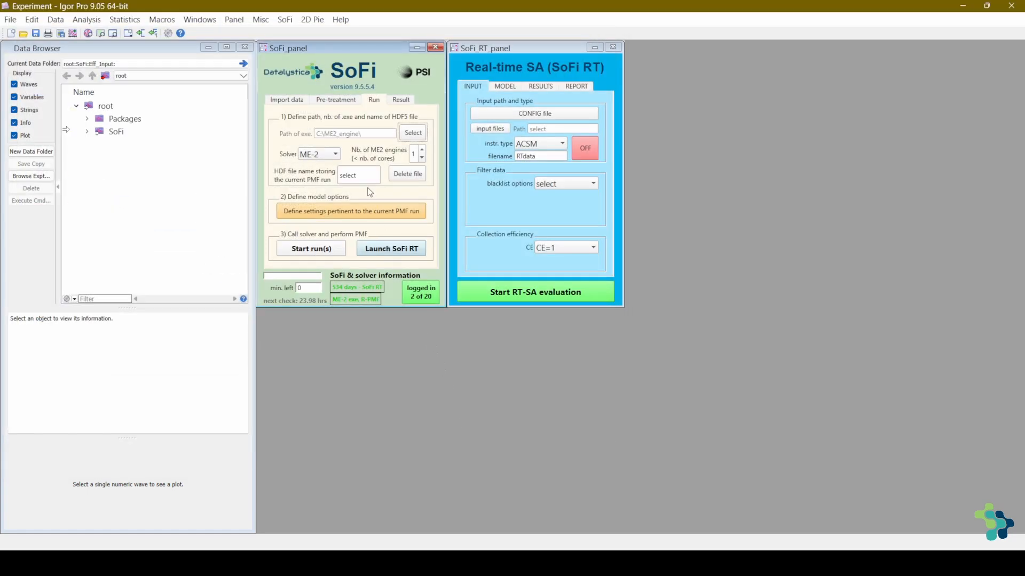
# Name the HDF file that stores the current PMF run SoFi_RT_I
pyautogui.click(365, 174)
pyautogui.write('SoFi_RT_I')
pyautogui.press('Return')
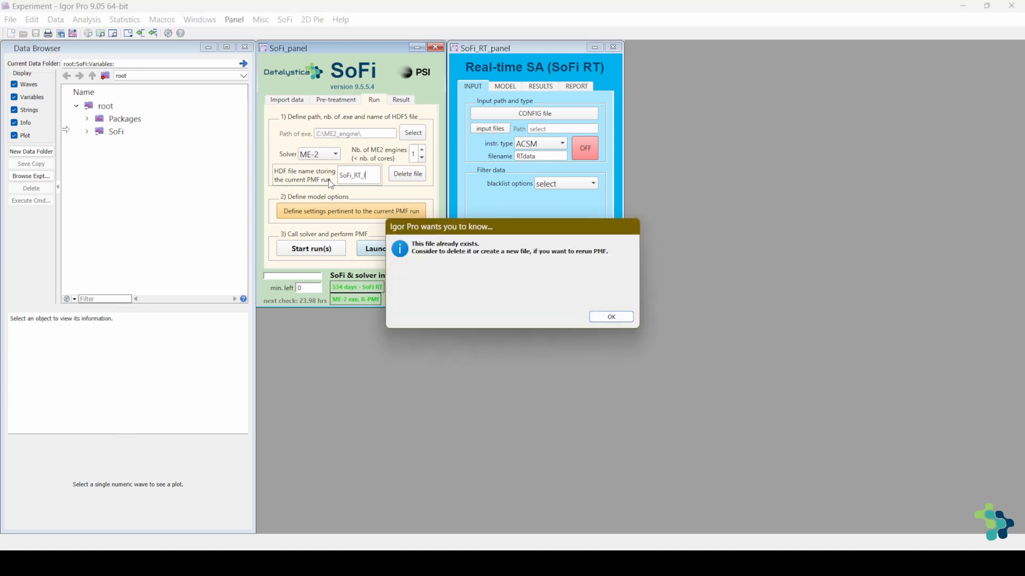
pyautogui.press('Return')
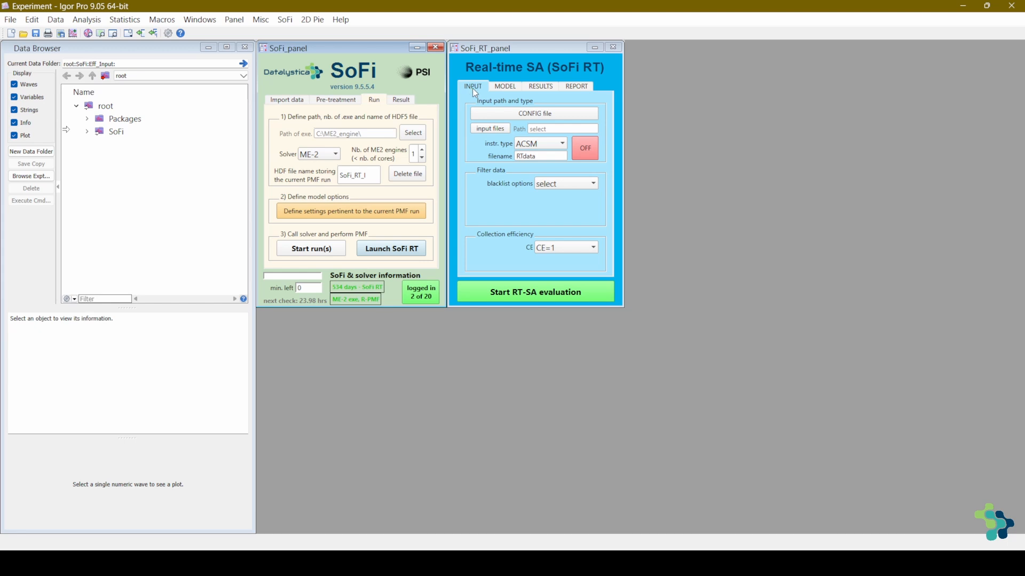
# Set the real-time input file path to the ACSM folder in Downloads\SoFi RT and switch the ACSM instrument input on
pyautogui.click(487, 130)
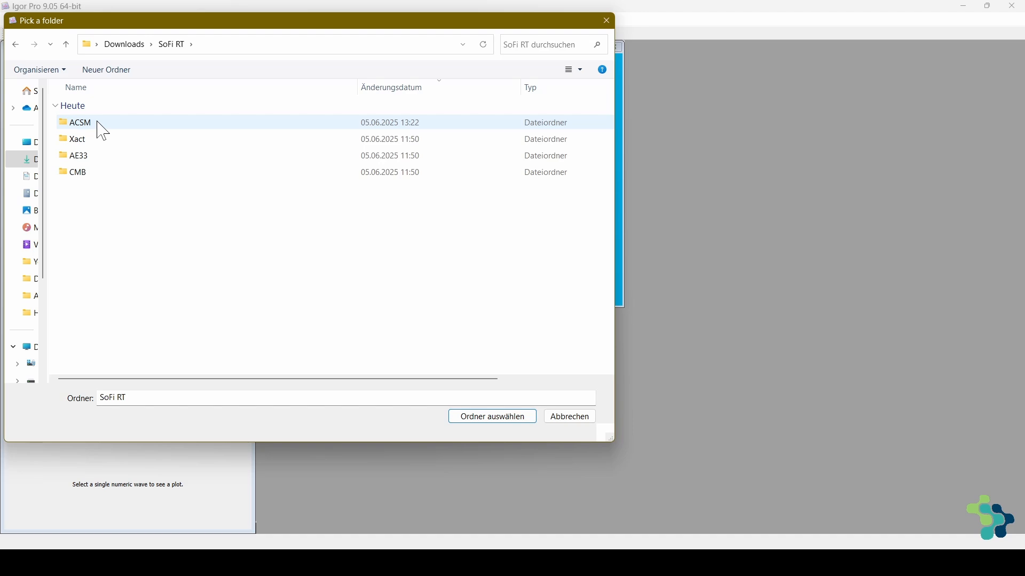
pyautogui.doubleClick(99, 124)
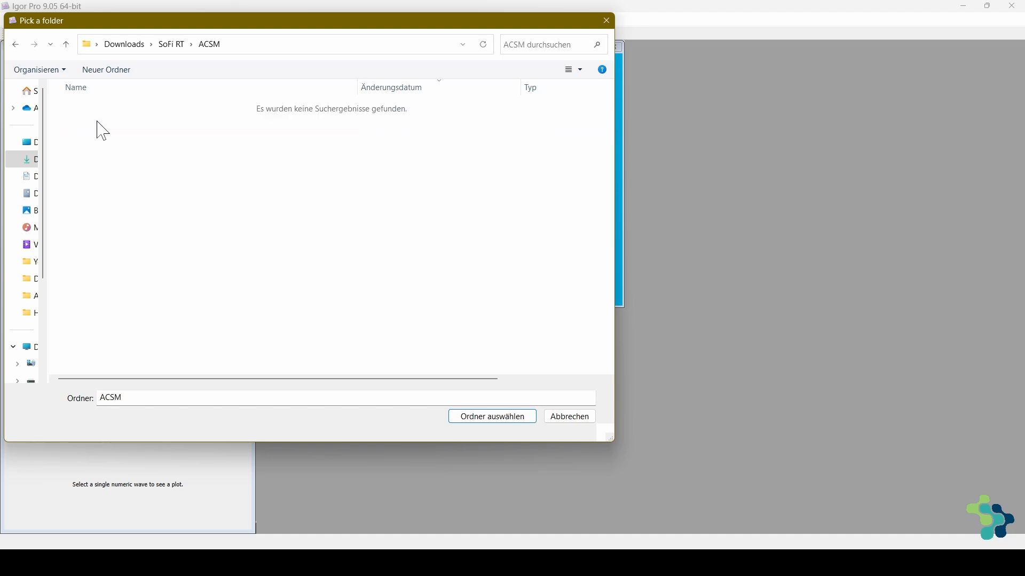
pyautogui.click(488, 419)
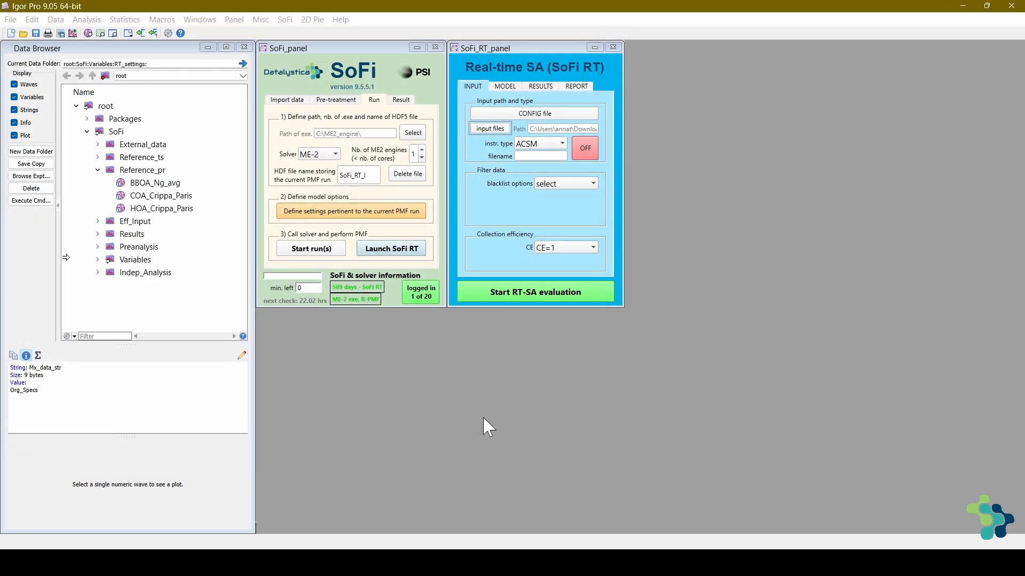
pyautogui.click(591, 151)
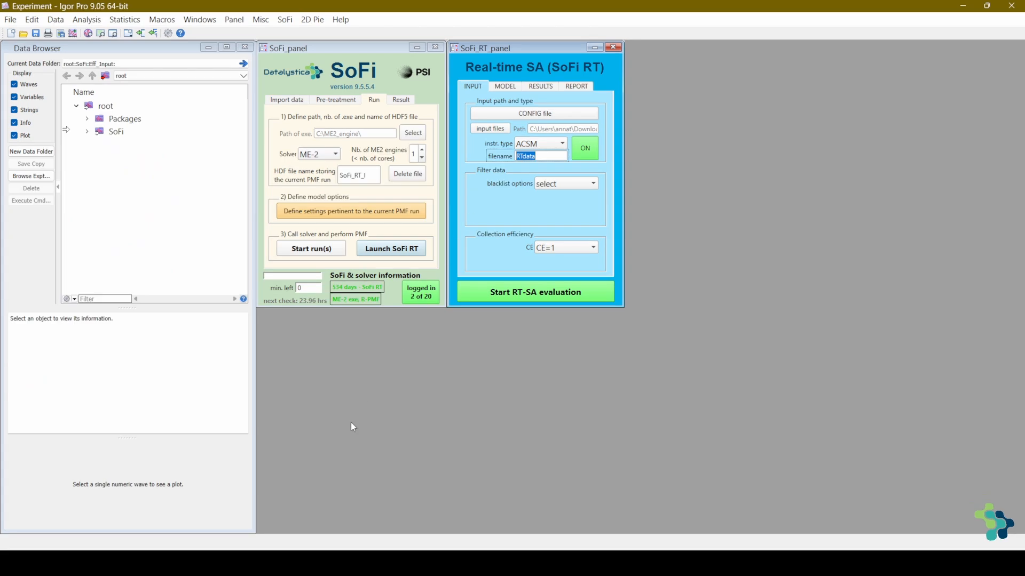
# Copy the prefix ACSM_RTdata from a data file's name in File Explorer and use it as the real-time input filename
pyautogui.click(247, 563)
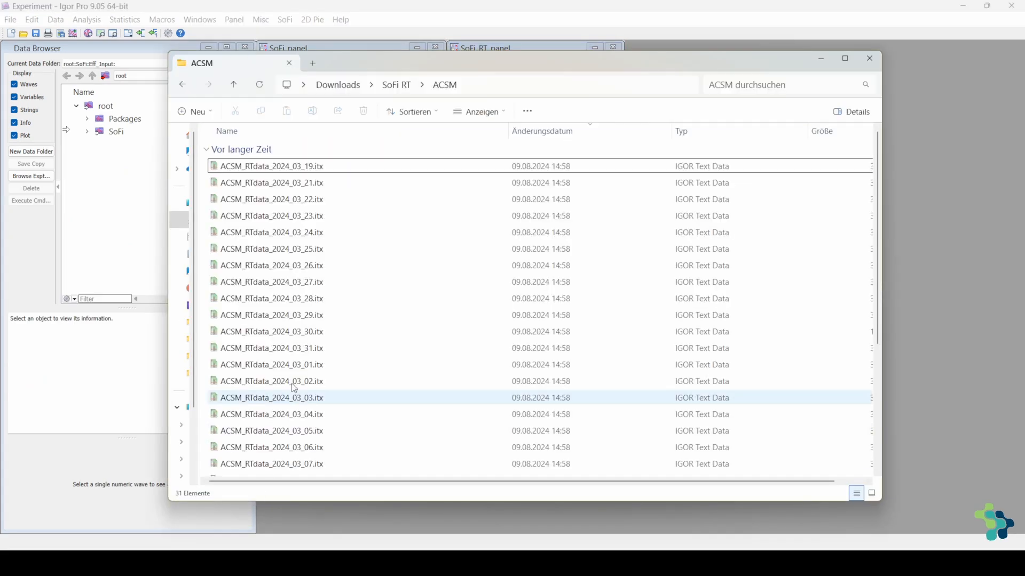
pyautogui.click(236, 169)
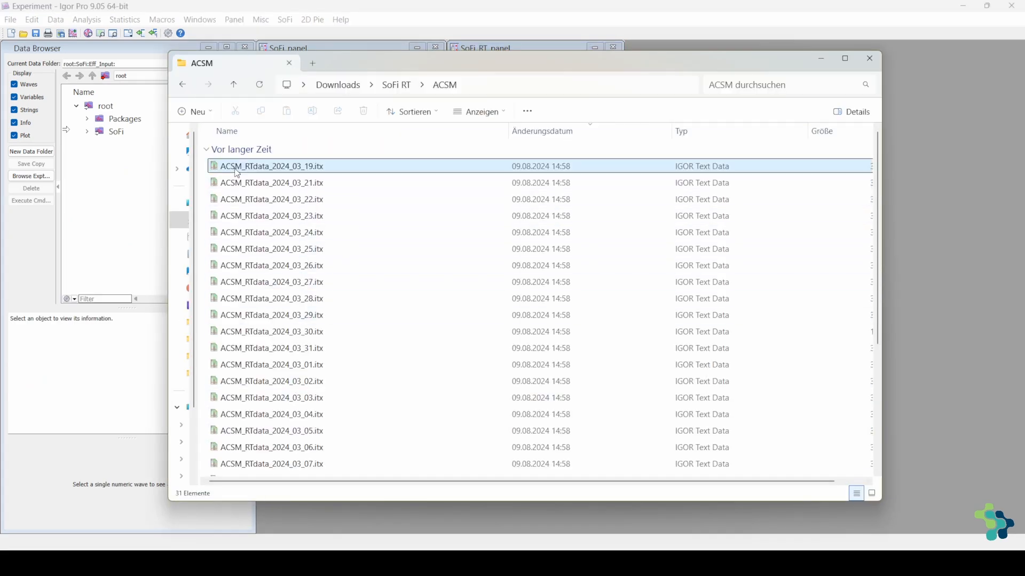
pyautogui.click(226, 170)
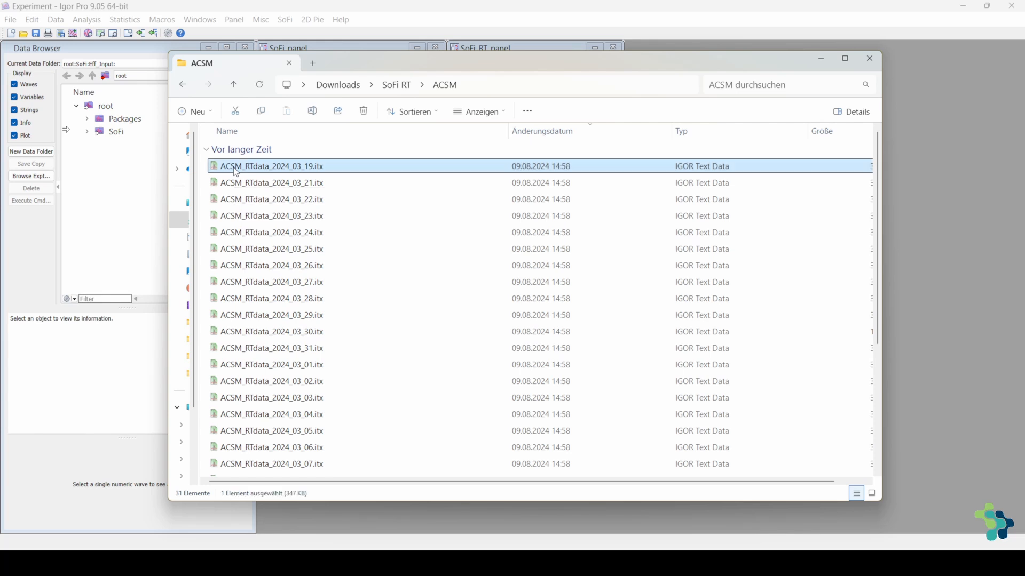
pyautogui.click(225, 169)
pyautogui.moveTo(226, 167); pyautogui.dragTo(271, 167)
pyautogui.hotkey('ctrl', 'c')
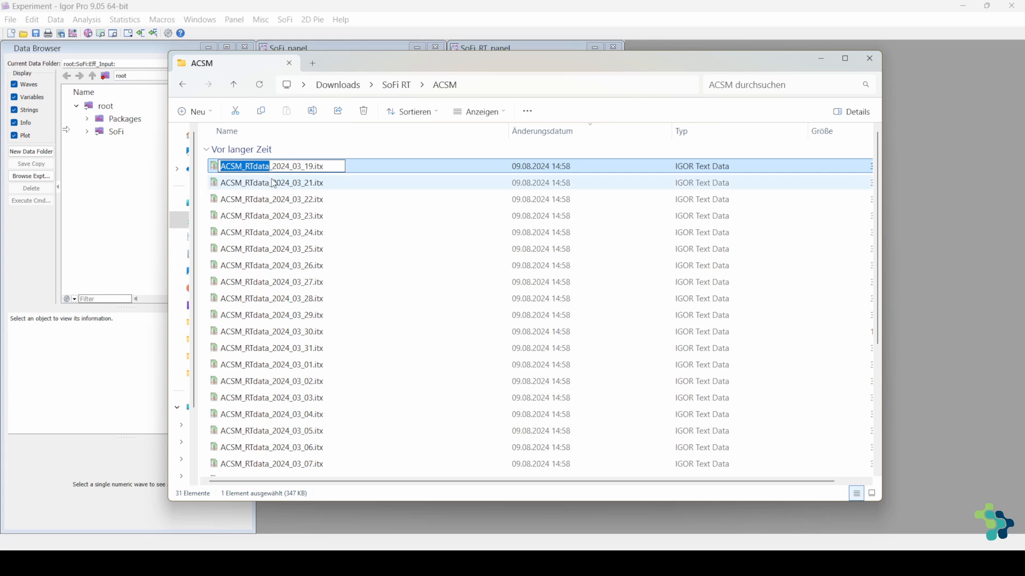
pyautogui.click(921, 70)
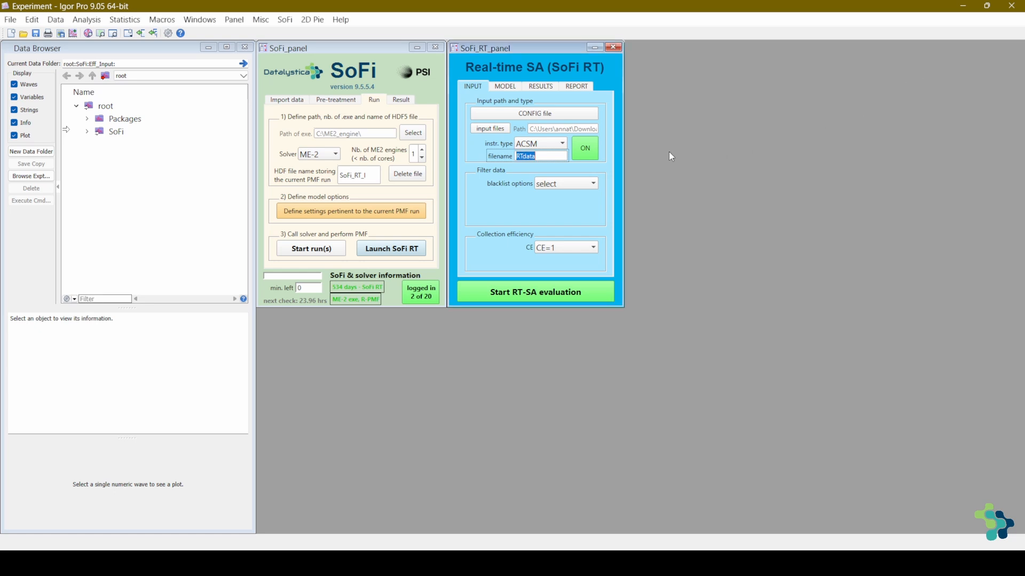
pyautogui.hotkey('ctrl', 'v')
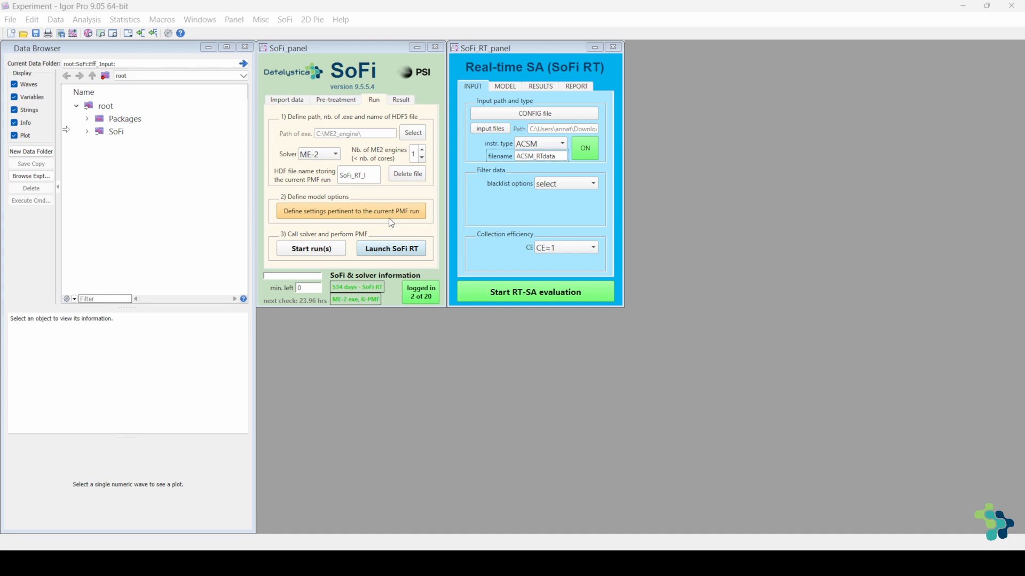
# Open the settings for the current PMF run, set the starting factor to 4 and raise the number of PMF calls
pyautogui.click(333, 207)
pyautogui.click(335, 211)
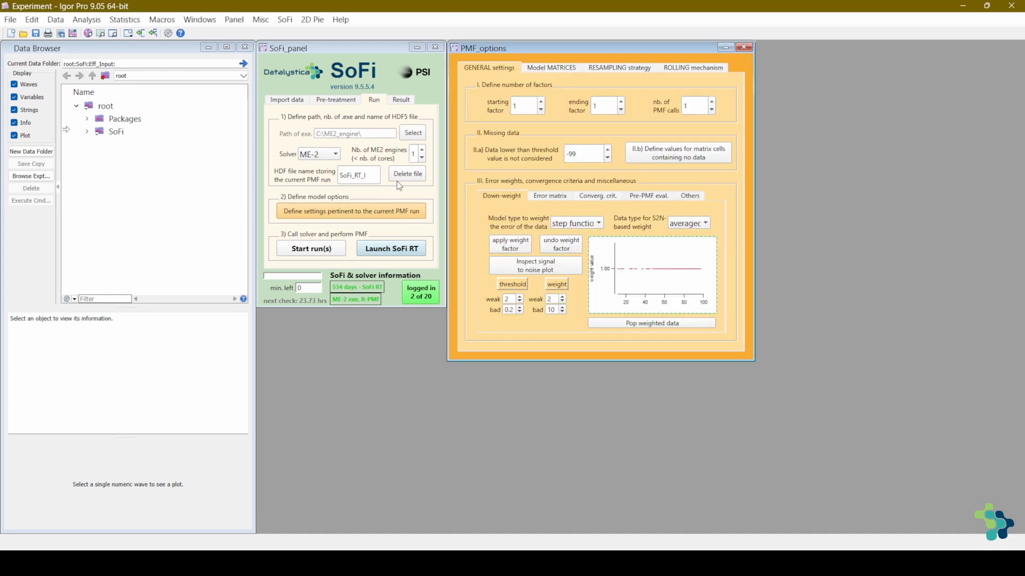
pyautogui.click(530, 106)
pyautogui.press('BackSpace')
pyautogui.write('4')
pyautogui.click(713, 101)
# In the model matrices' factor specs, name the four factors HOA, COA, BBOA and OOA
pyautogui.click(557, 67)
pyautogui.click(610, 94)
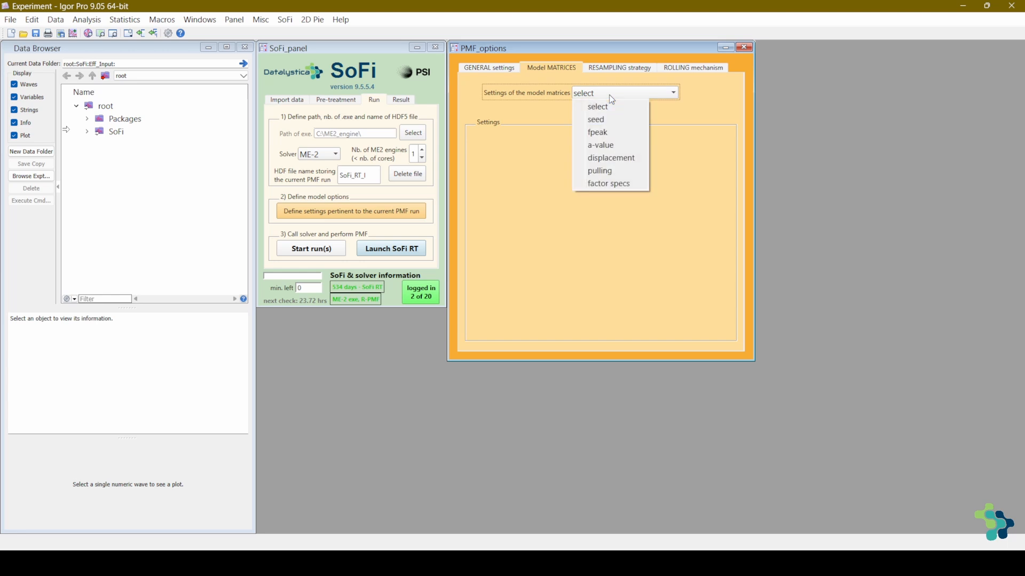
pyautogui.click(610, 184)
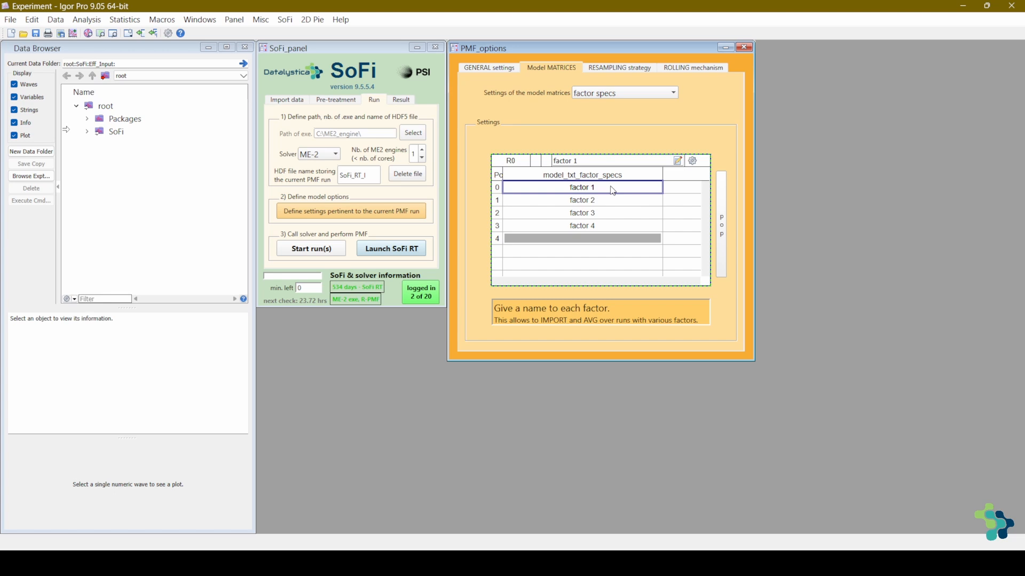
pyautogui.write('HOA')
pyautogui.press('Return')
pyautogui.write('COA')
pyautogui.press('Return')
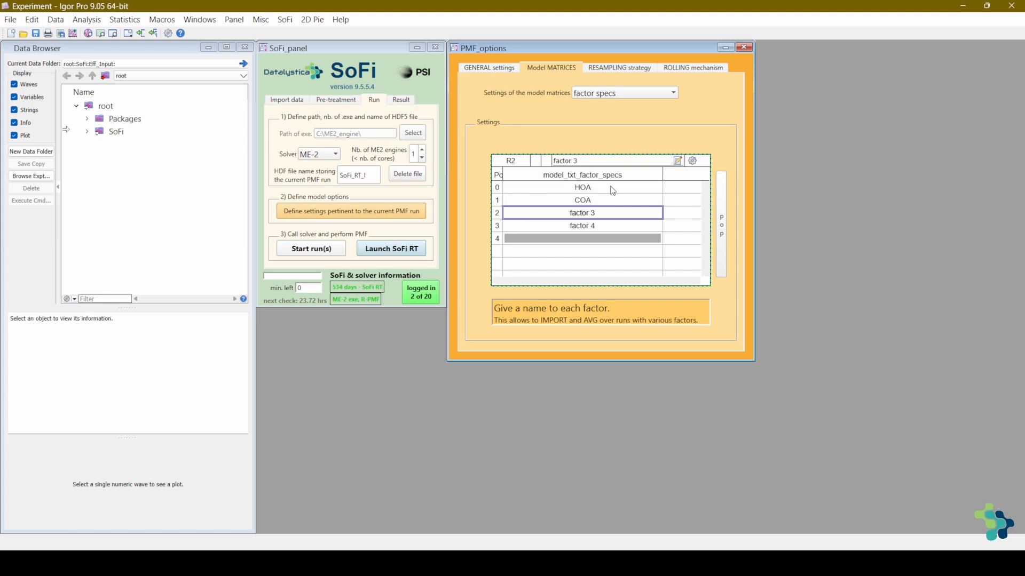
pyautogui.write('BBOA')
pyautogui.press('Return')
pyautogui.write('O')
pyautogui.press('BackSpace')
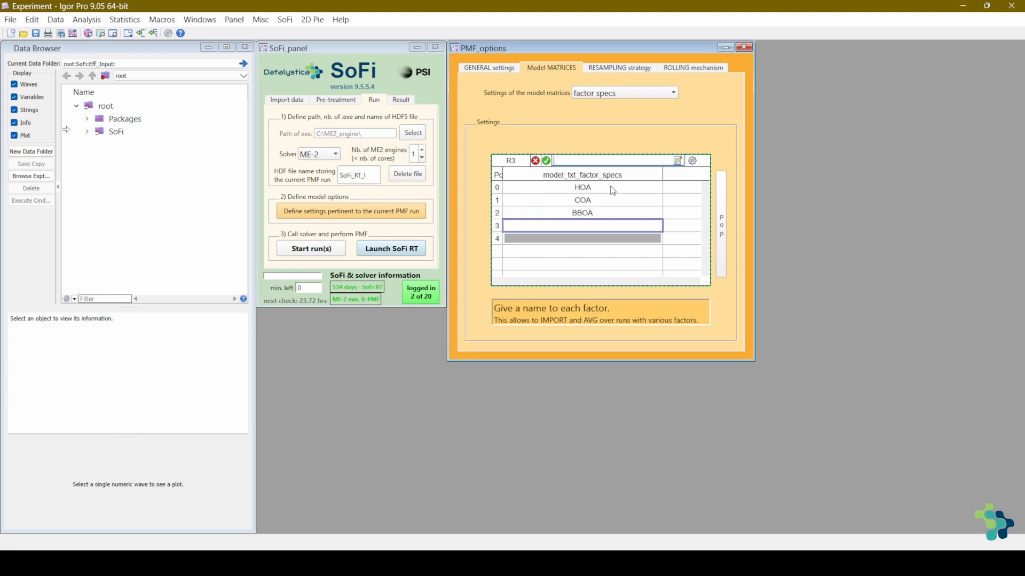
pyautogui.write('OOA')
pyautogui.press('Return')
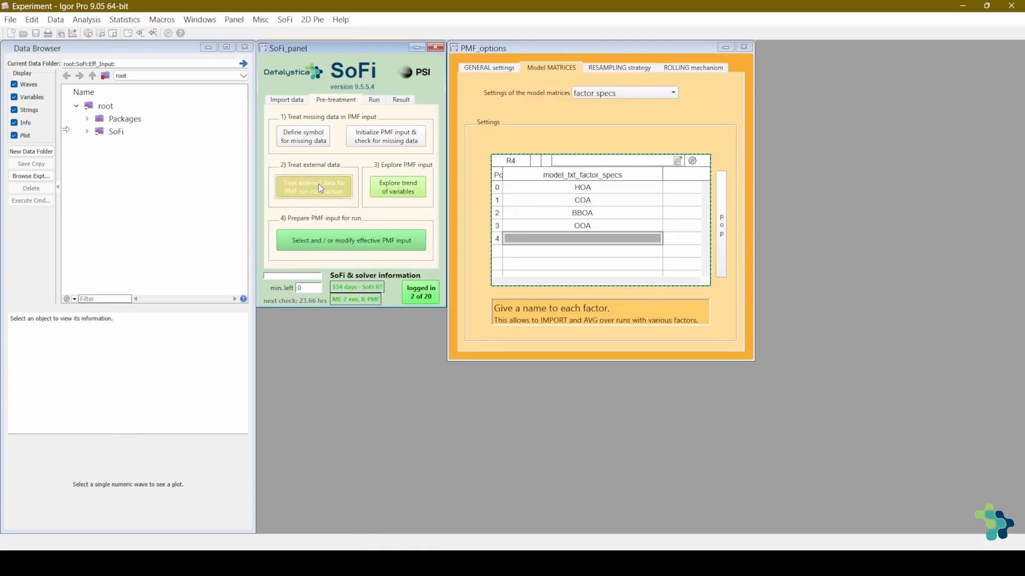
# Select the 2013 Paris HOA profile in the external data treatment, and switch to RT_config_ACSM.txt in Notepad to check its profile constraints
pyautogui.click(320, 187)
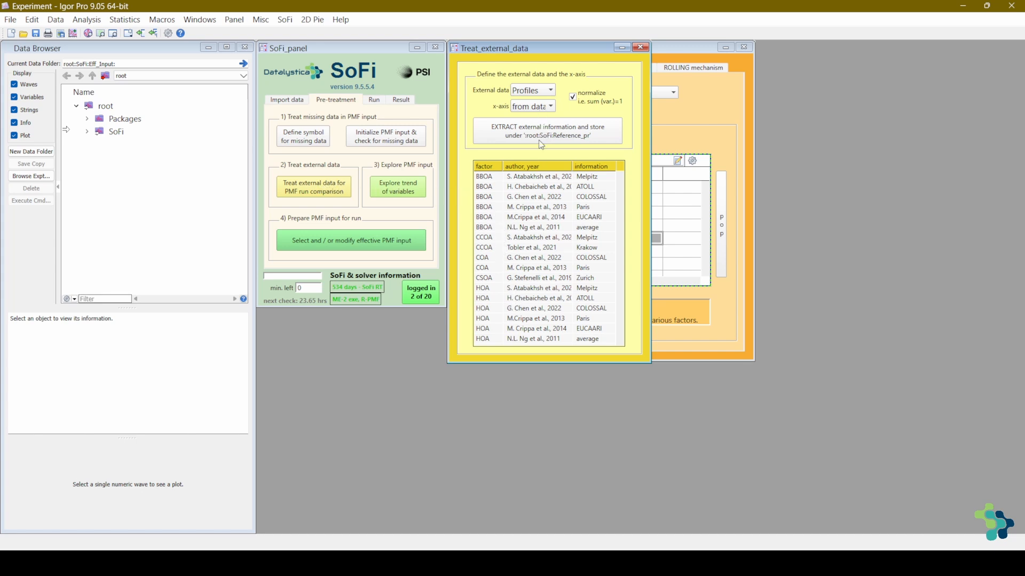
pyautogui.click(586, 322)
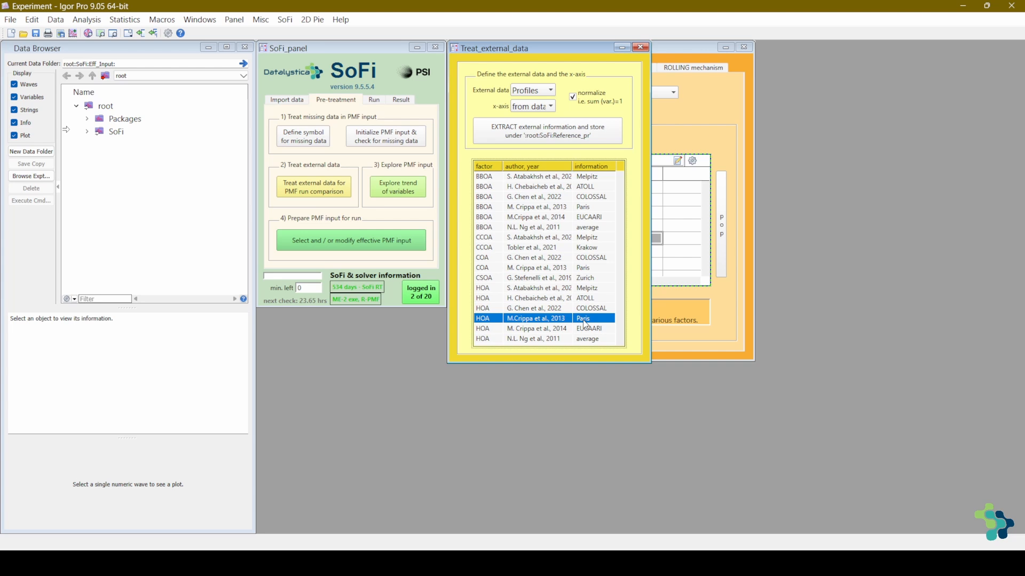
pyautogui.click(338, 562)
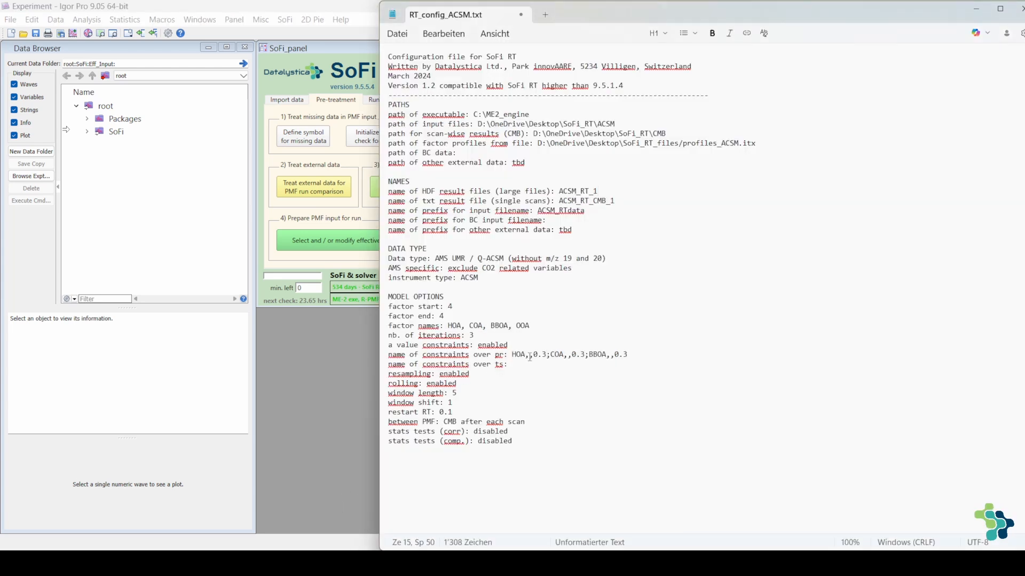
# Try PAris as the information entry for the HOA profile constraint in the config file, and remove it again
pyautogui.click(530, 356)
pyautogui.write('PAris')
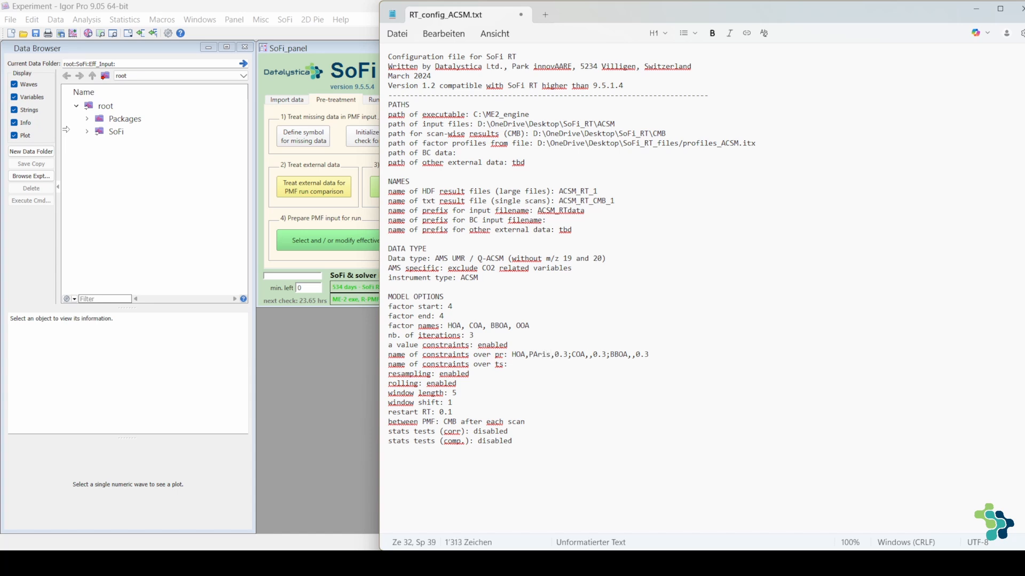
pyautogui.press('BackSpace')
pyautogui.press('BackSpace')
pyautogui.press('BackSpace')
pyautogui.press('BackSpace')
pyautogui.press('BackSpace')
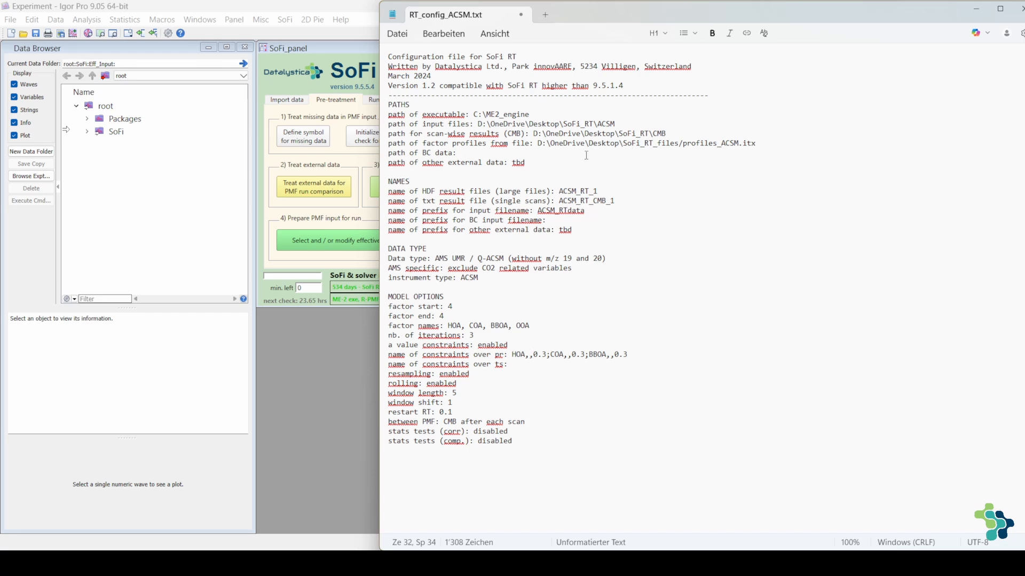
# Check the HOA reference profile entry in Igor Pro, and return to Notepad to examine the rolling window length
pyautogui.click(350, 337)
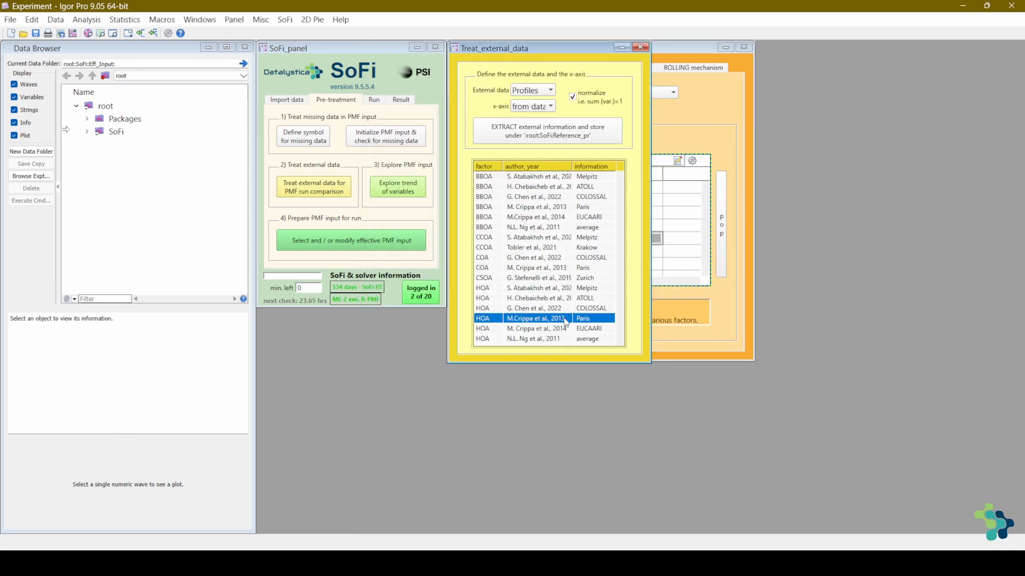
pyautogui.click(496, 563)
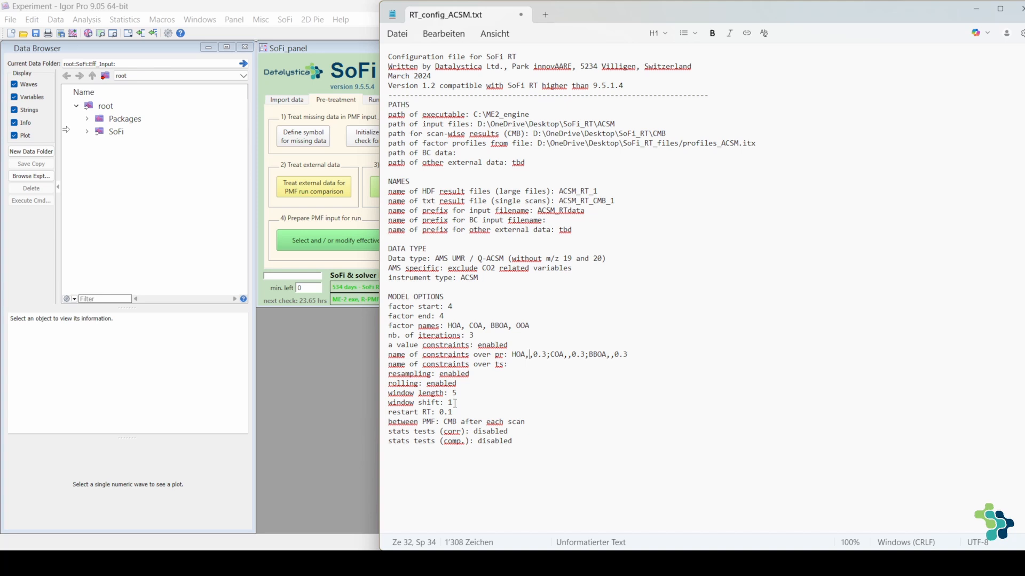
pyautogui.click(457, 394)
pyautogui.doubleClick(457, 394)
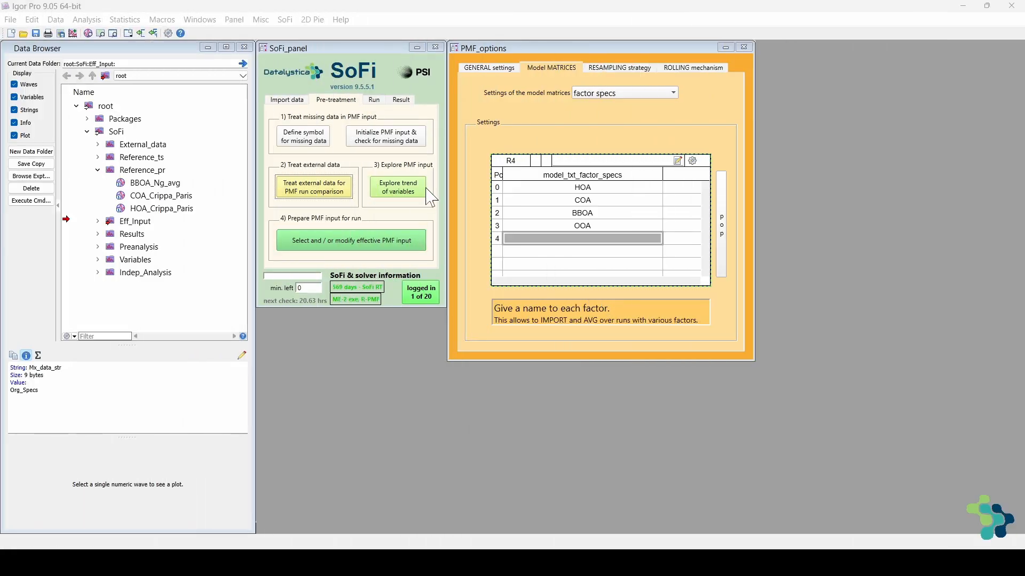
# Look through the model matrices' setting types, including a-value, and the bootstrap resampling choices in the PMF options
pyautogui.click(580, 97)
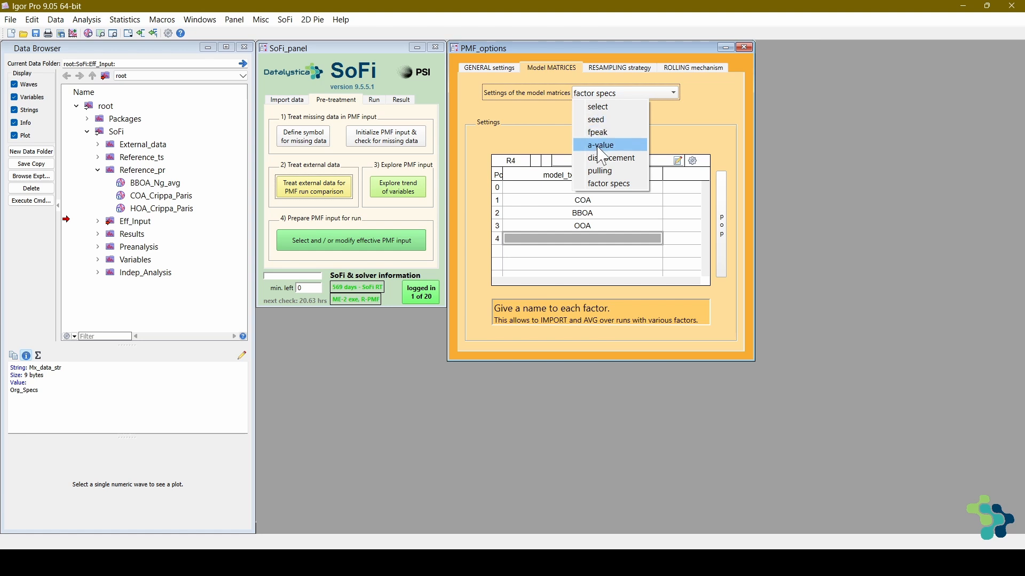
pyautogui.click(566, 118)
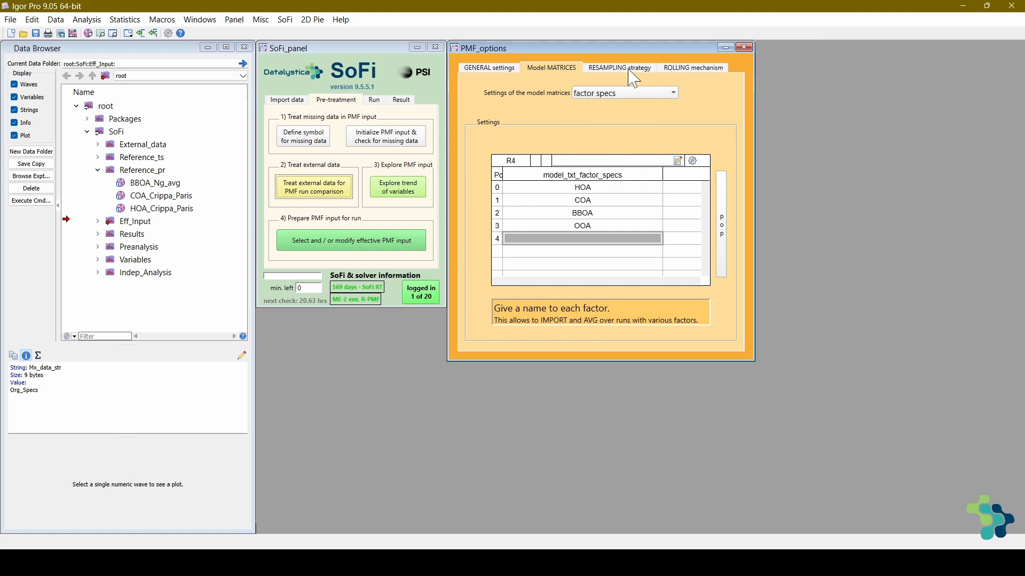
pyautogui.click(614, 69)
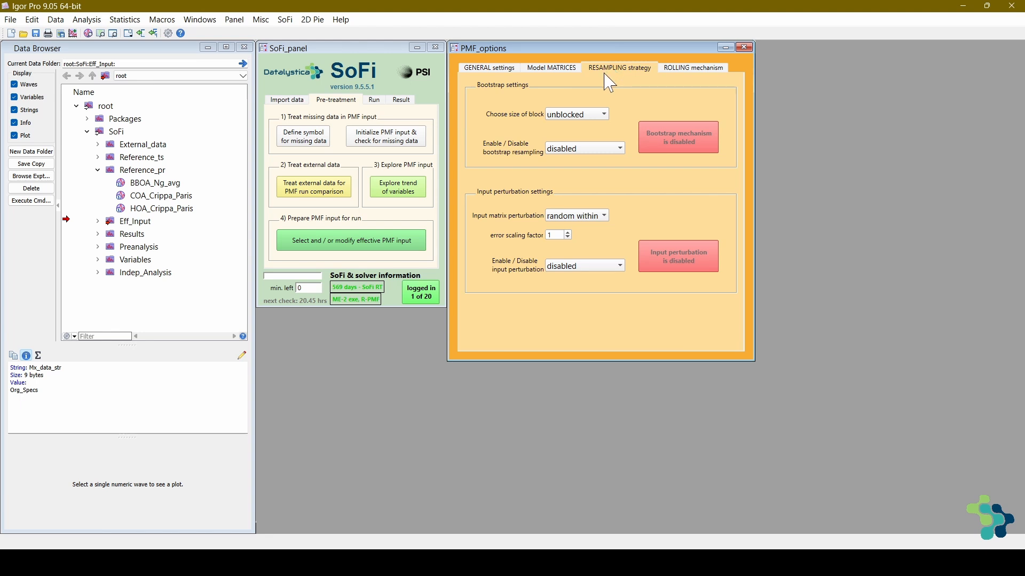
pyautogui.click(607, 159)
pyautogui.click(593, 176)
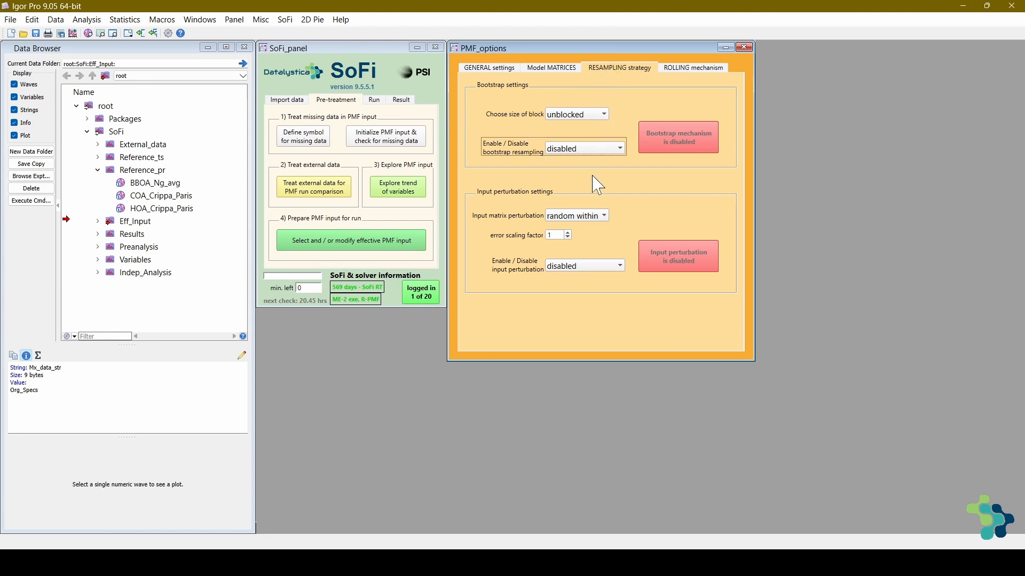
# Review the rolling mechanism's window width, window shift and enable/disable choices in the PMF options
pyautogui.click(673, 69)
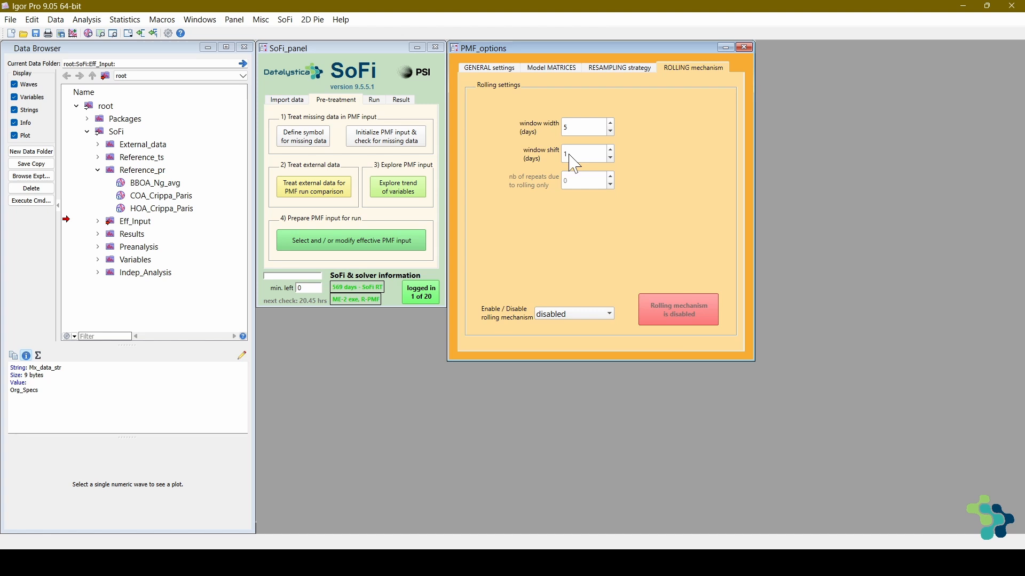
pyautogui.click(602, 314)
pyautogui.click(590, 342)
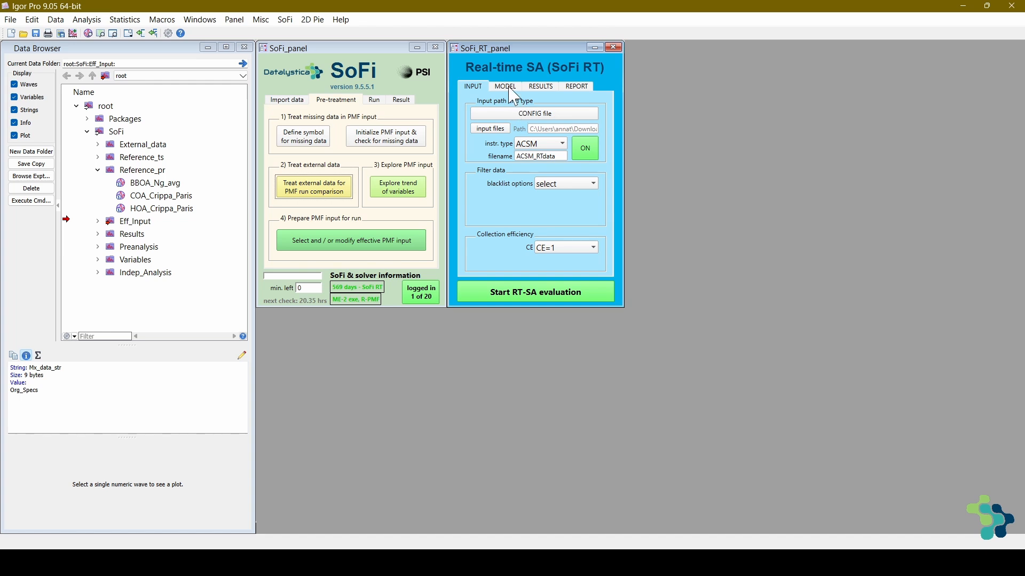
# In the real-time model's rolling settings, choose CMB after each scan for the time between PMF updates
pyautogui.click(509, 87)
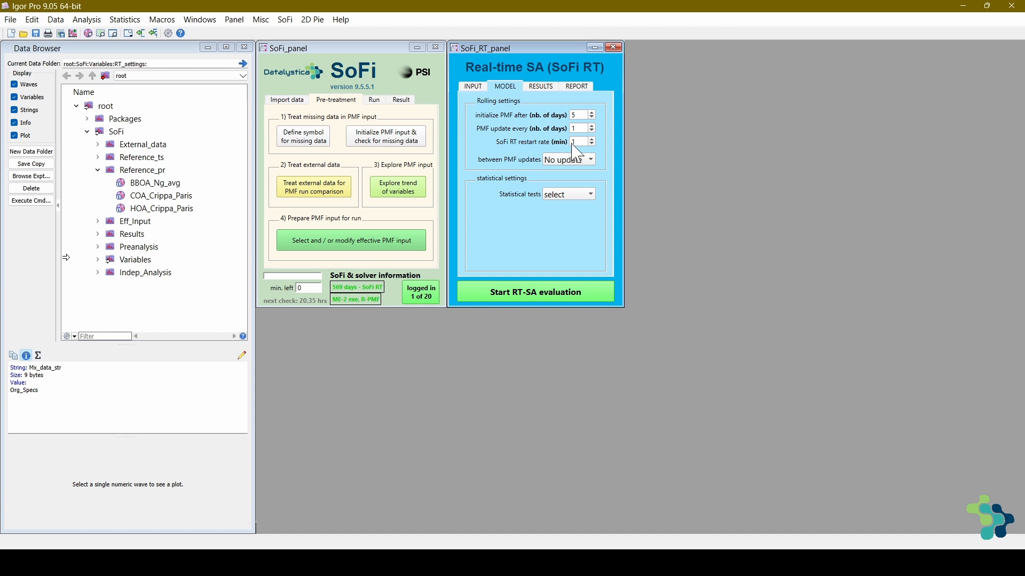
pyautogui.click(576, 160)
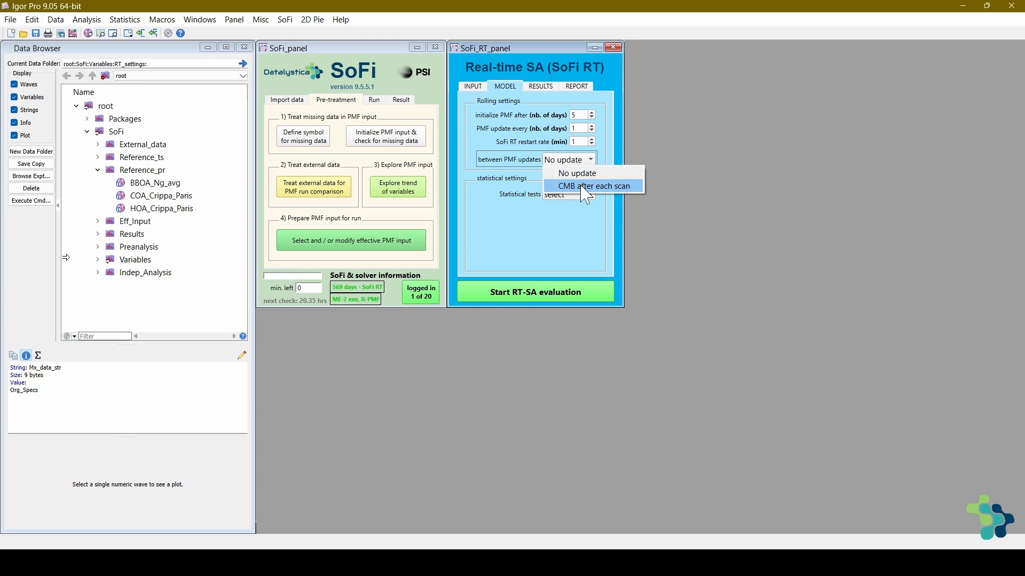
pyautogui.click(586, 187)
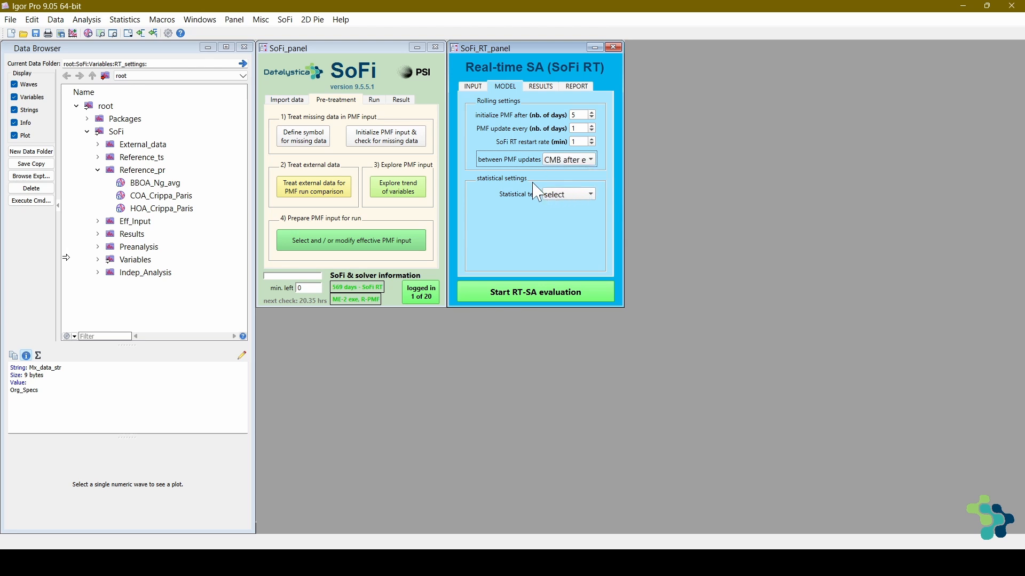
# In the results settings, store single CMB scans in the CMB folder inside SoFi RT and enter SoFi_CM as the filename
pyautogui.click(541, 88)
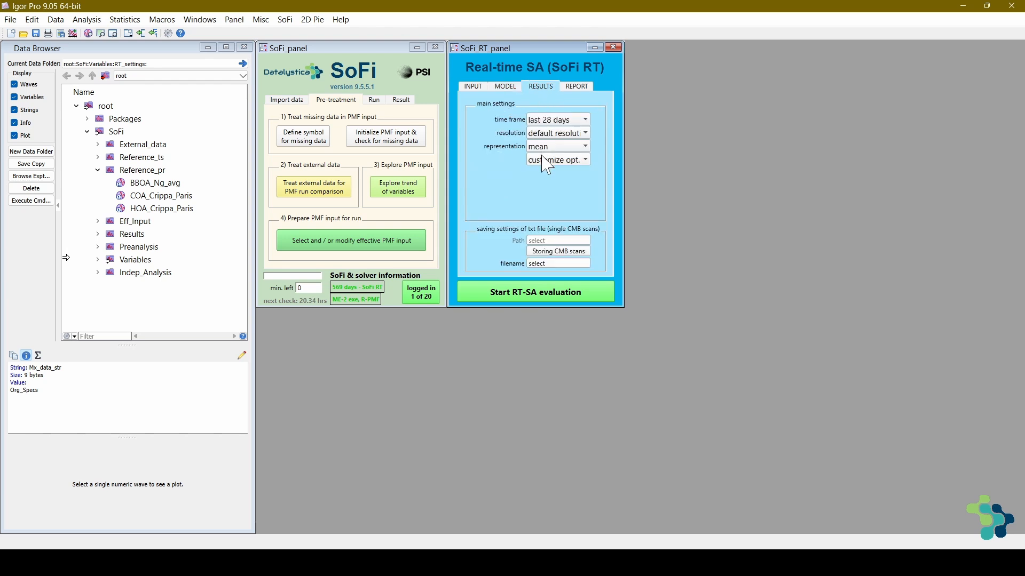
pyautogui.click(547, 250)
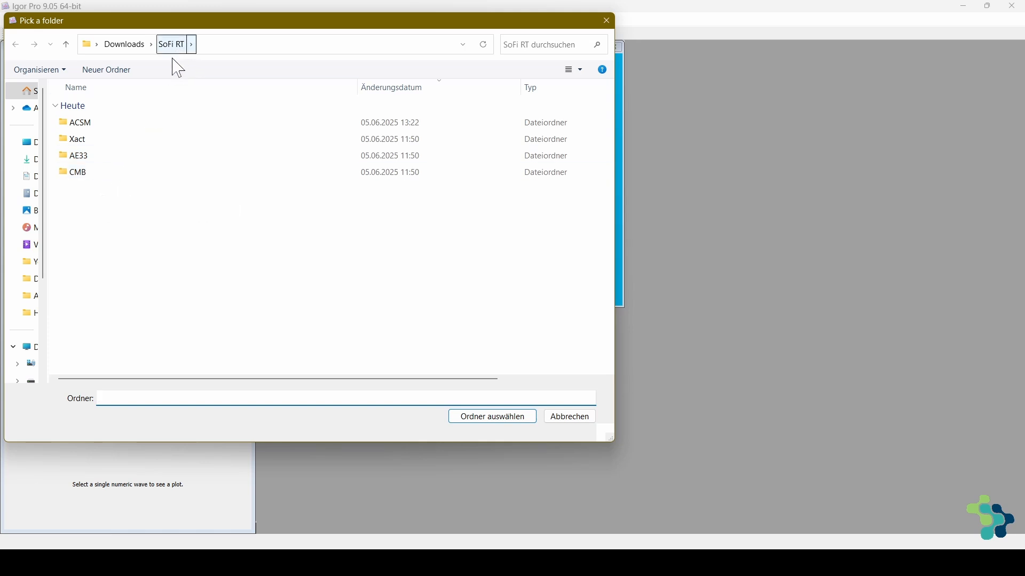
pyautogui.click(111, 184)
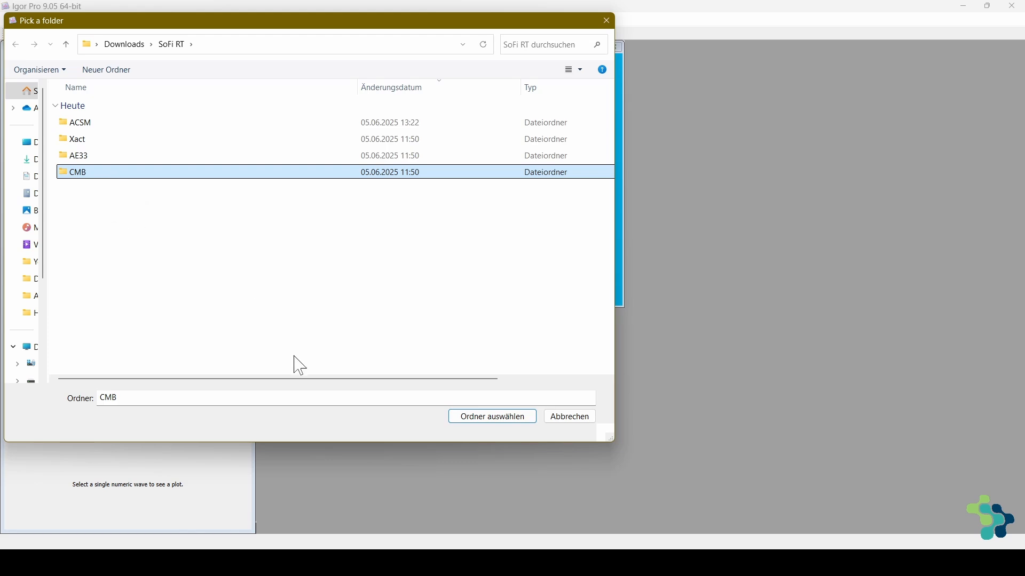
pyautogui.click(469, 417)
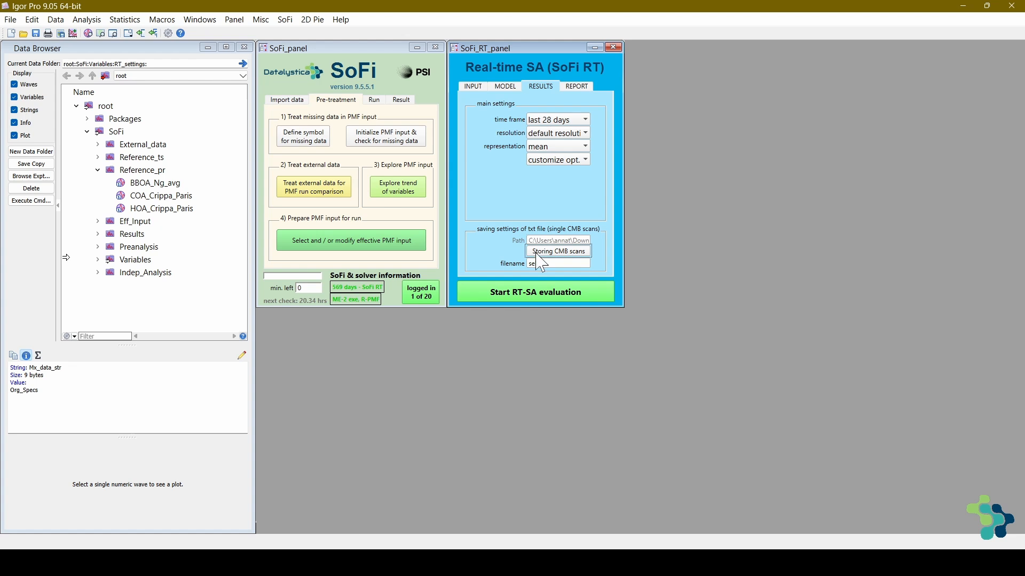
pyautogui.moveTo(546, 264); pyautogui.dragTo(531, 264)
pyautogui.write('SoFi_CM')
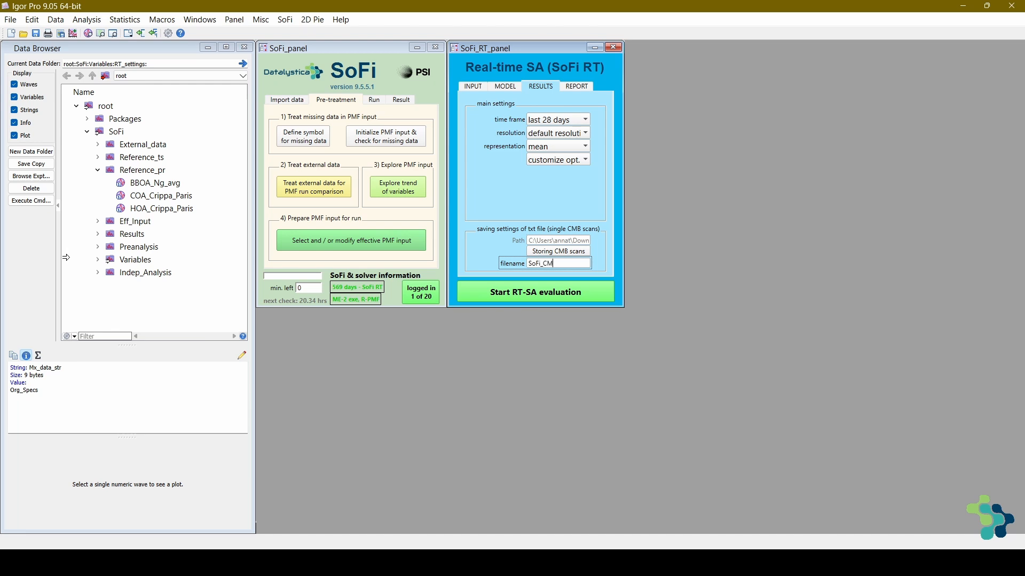